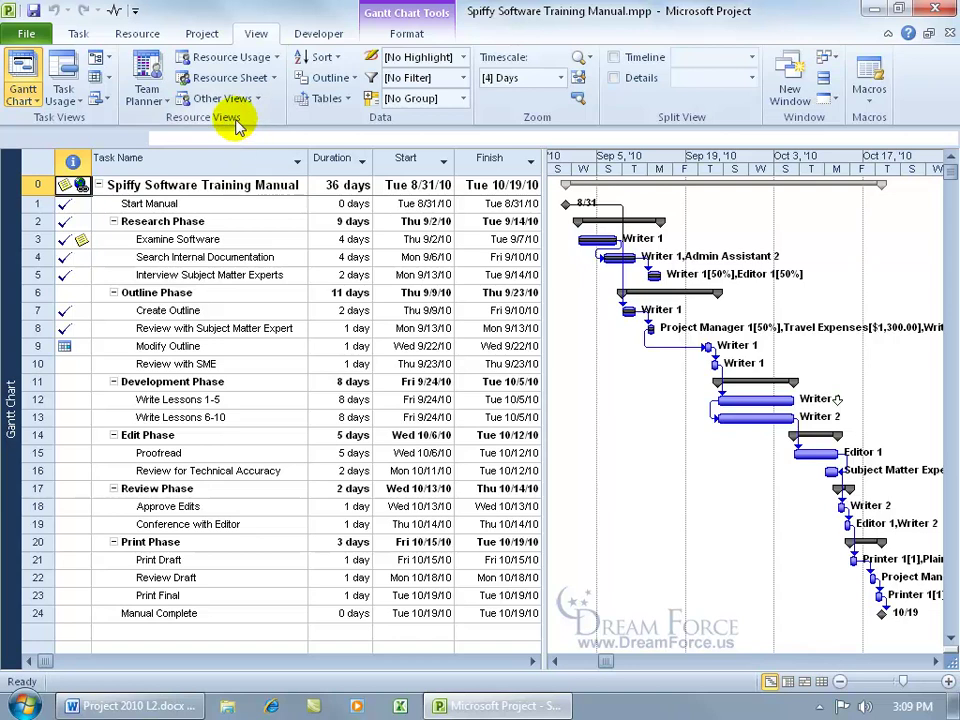
left_click(257, 97)
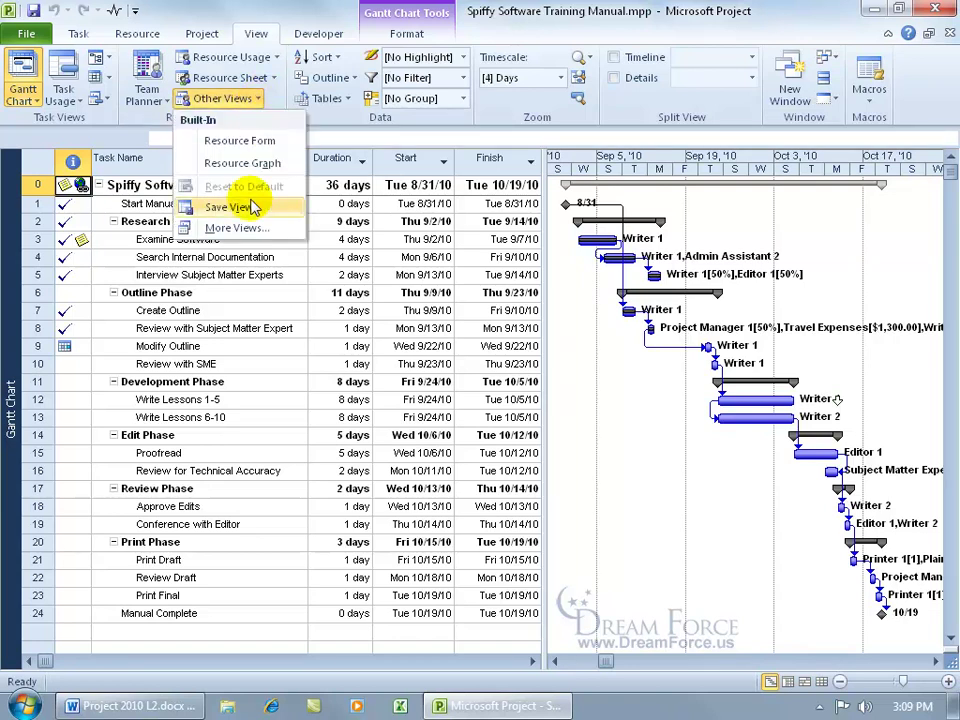
left_click(247, 230)
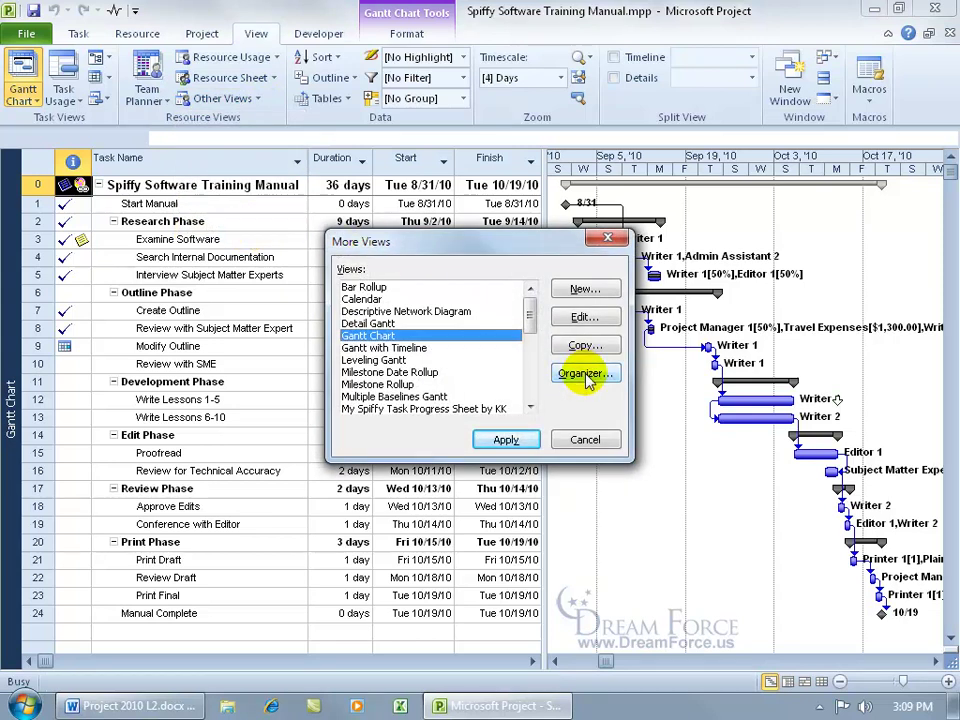
left_click(587, 375)
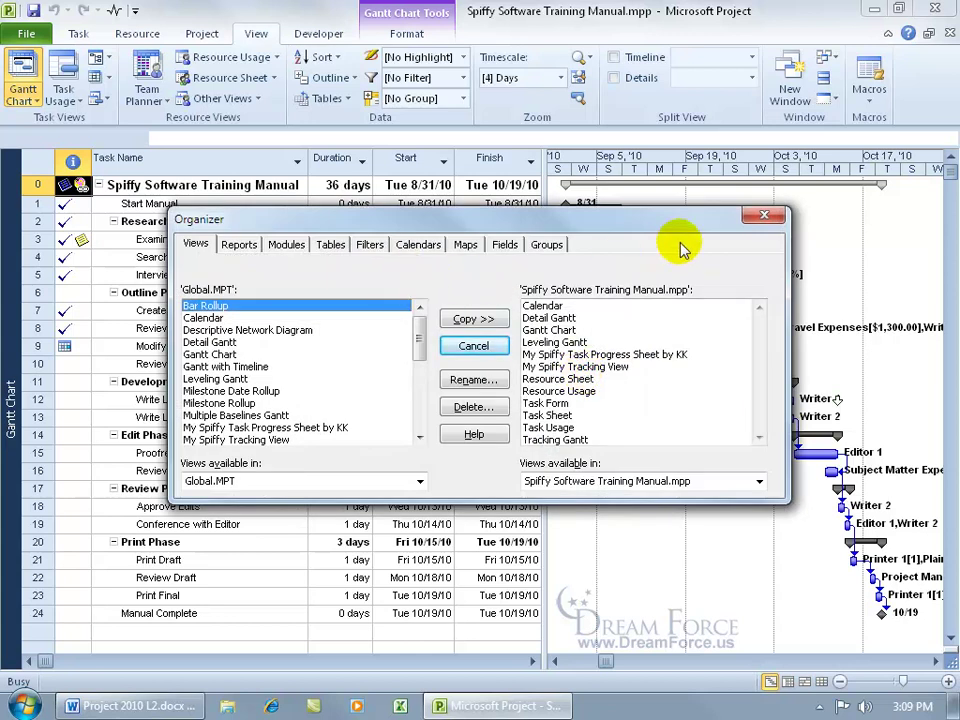
left_click(764, 215)
Close the views list, open the Organizer from the Info page, and browse its Reports, Modules and Tables tabs.
left_click(607, 240)
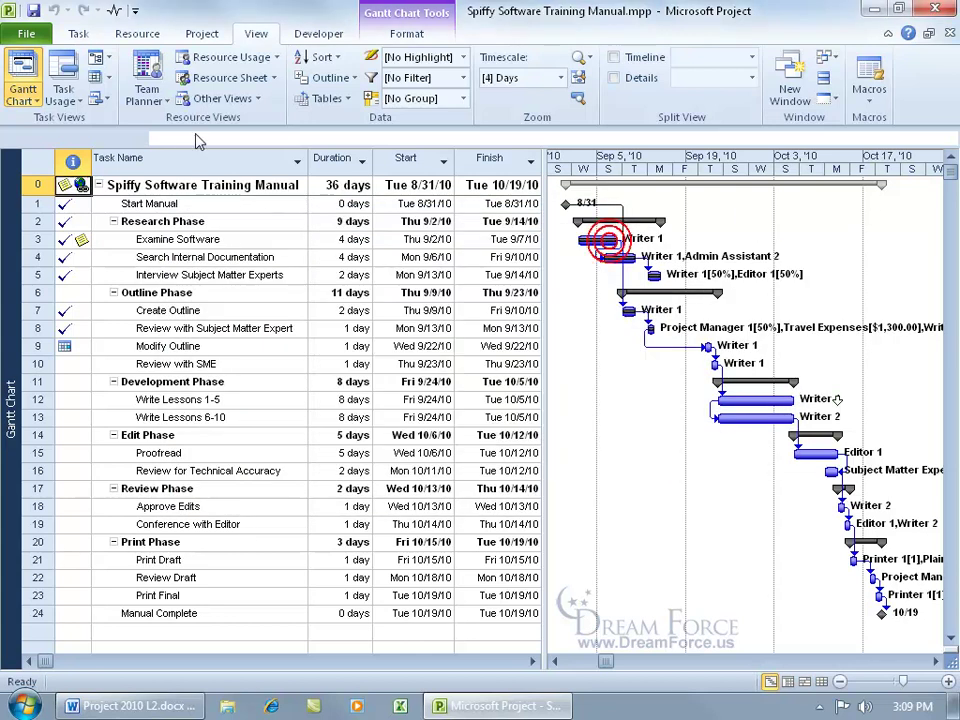
left_click(30, 33)
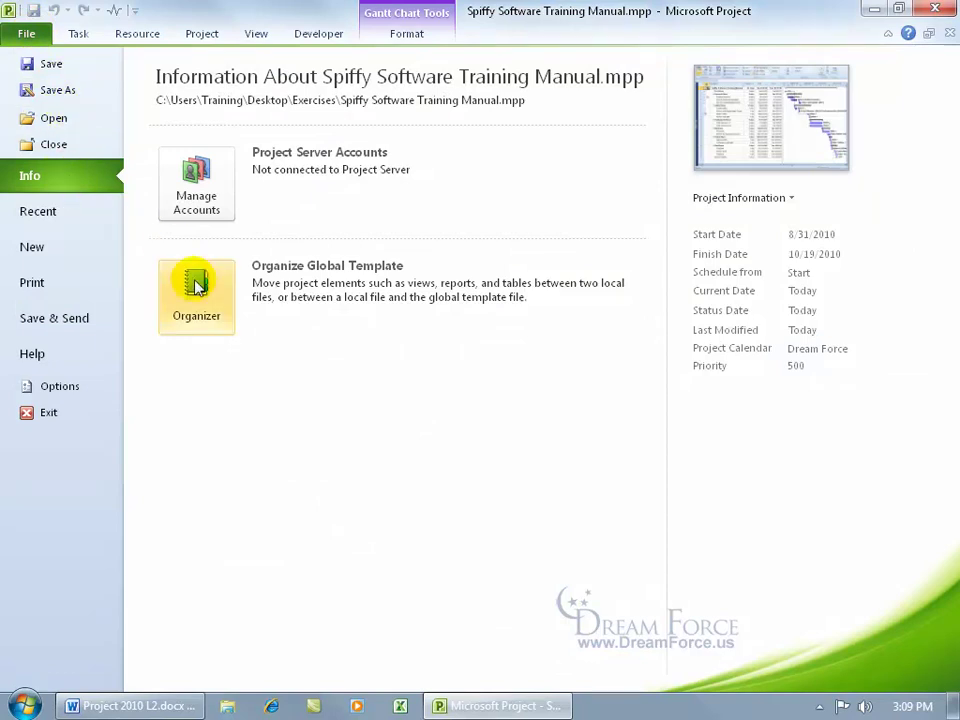
left_click(186, 308)
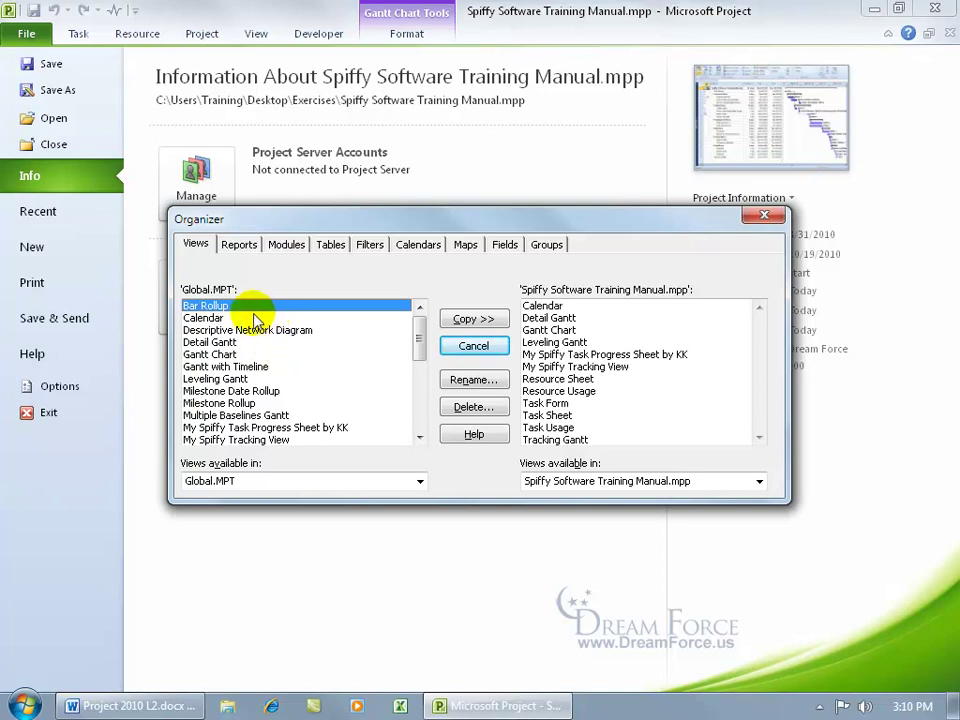
left_click(240, 245)
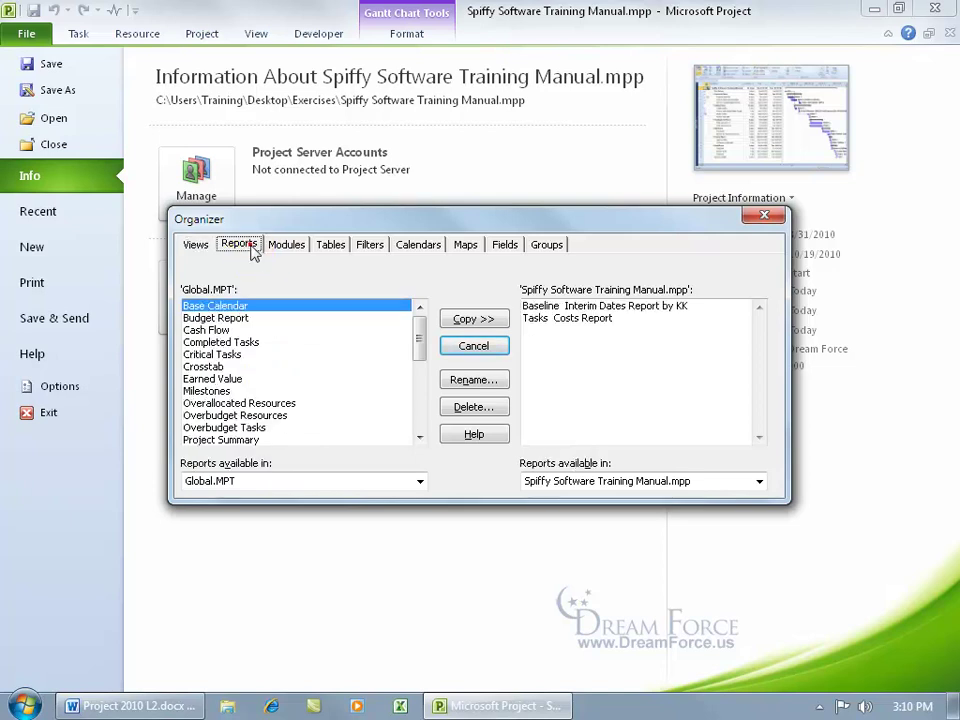
left_click(287, 245)
left_click(331, 245)
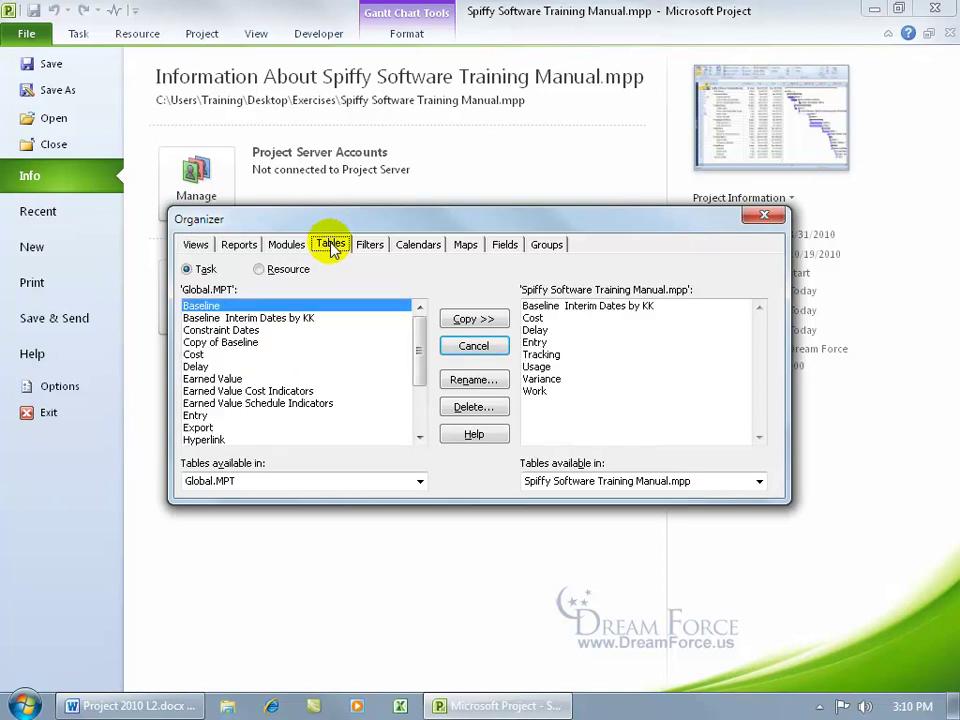
On the Fields tab, copy Deliverables (Text1) from the training manual into Global.MPT, then close the Organizer.
left_click(505, 244)
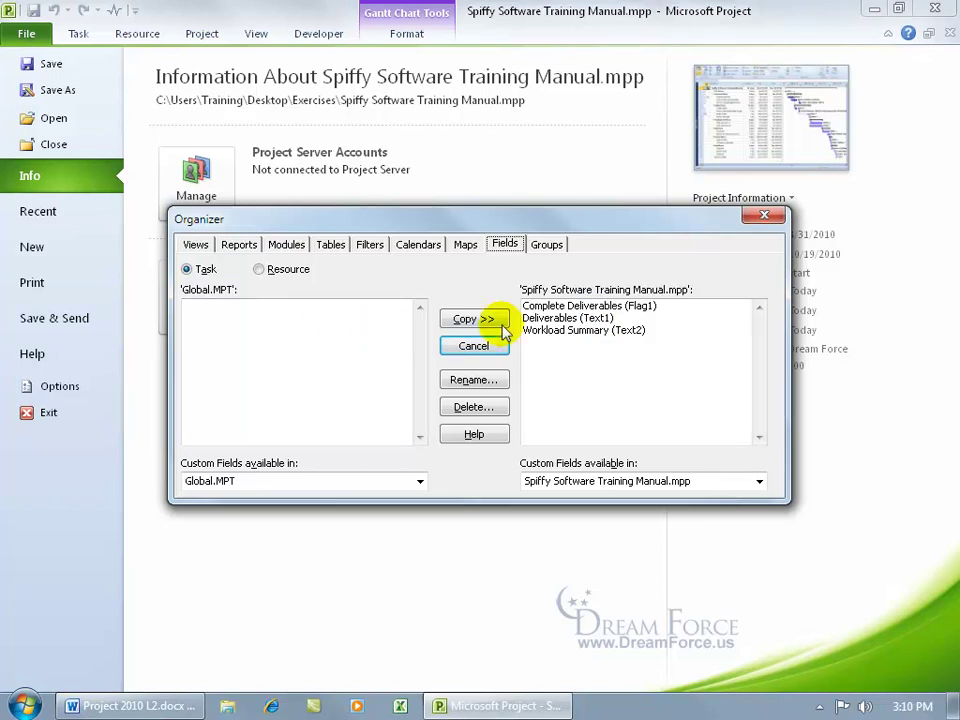
left_click(578, 318)
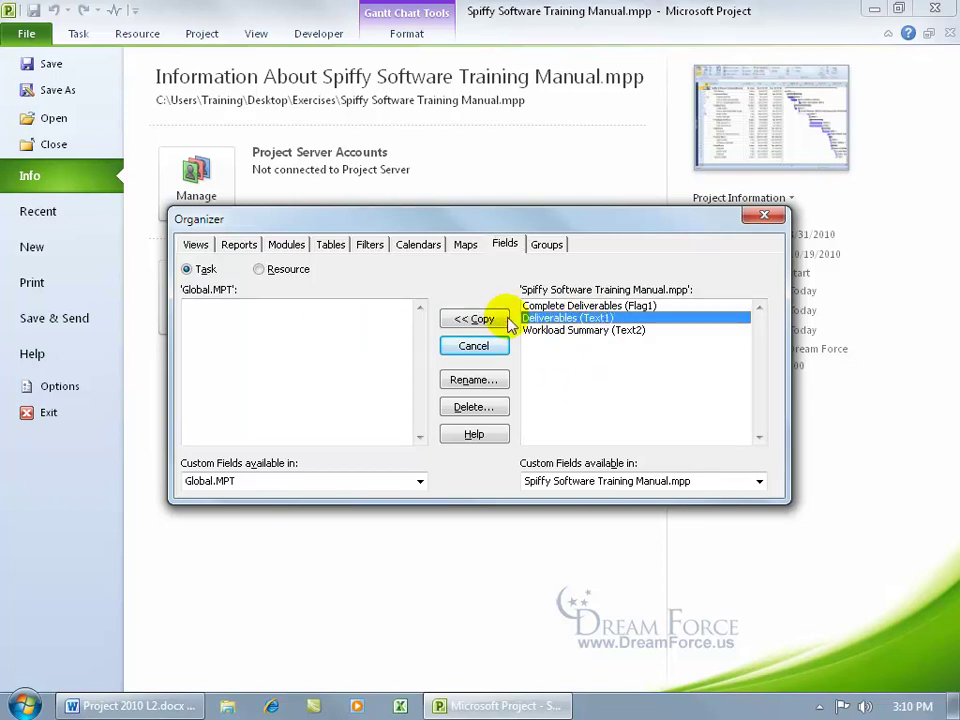
left_click(474, 318)
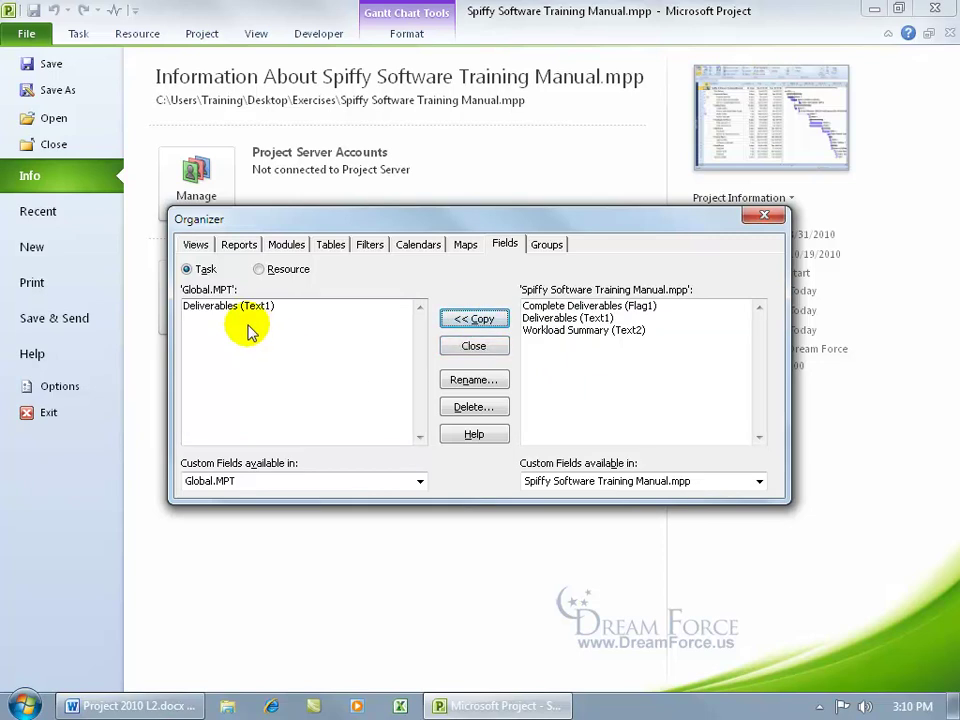
left_click(474, 346)
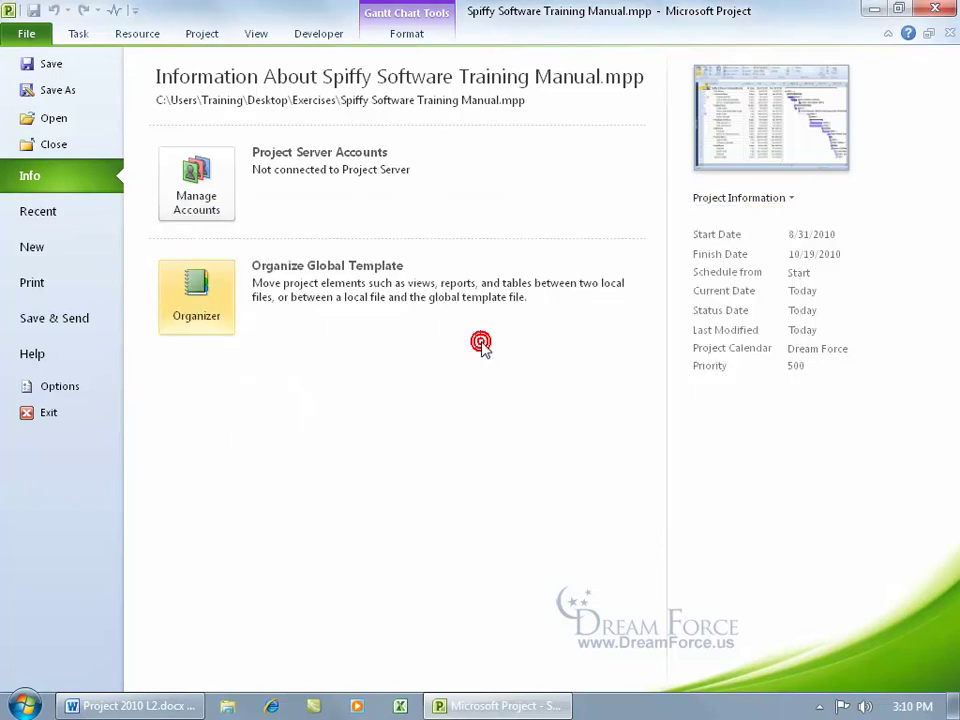
Create blank Project1 and check its Organizer Fields tab for the Deliverables (Text1) field.
left_click(46, 245)
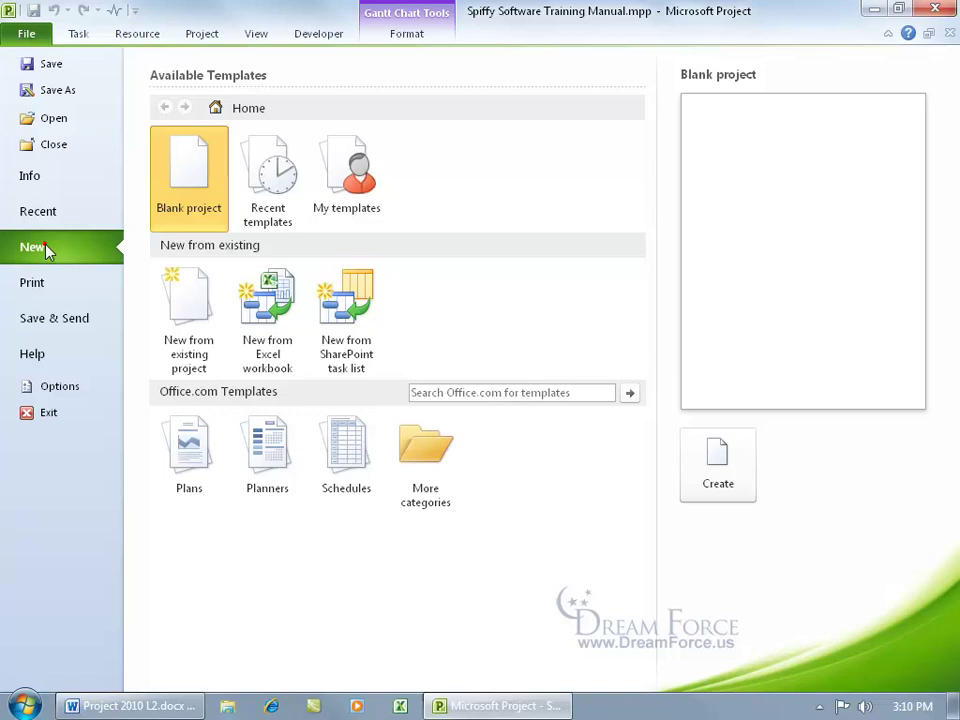
double_click(203, 175)
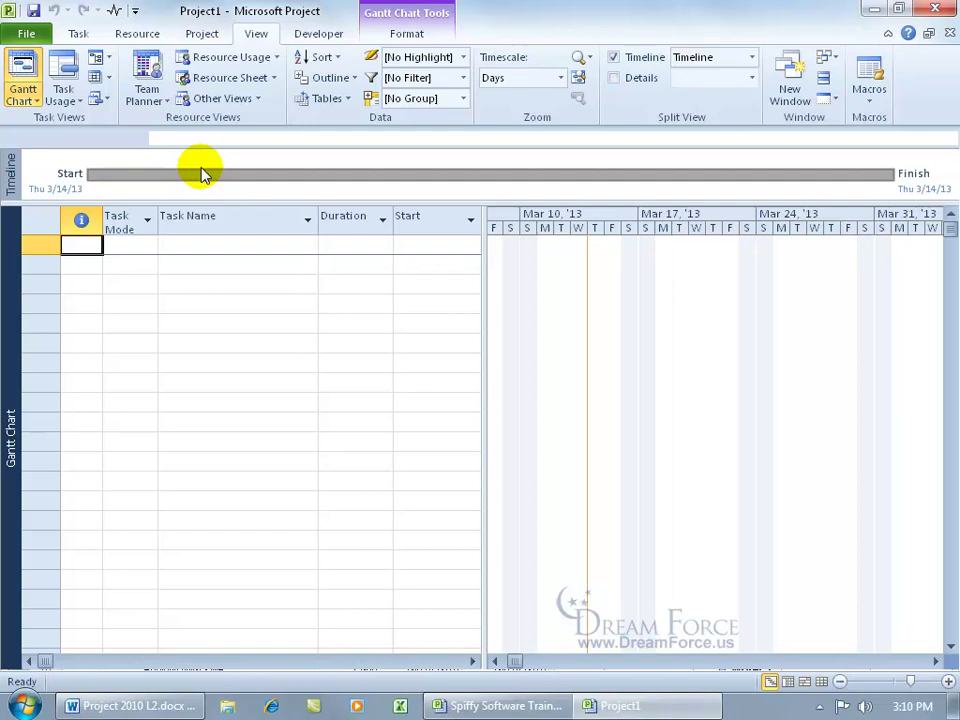
left_click(28, 34)
left_click(196, 258)
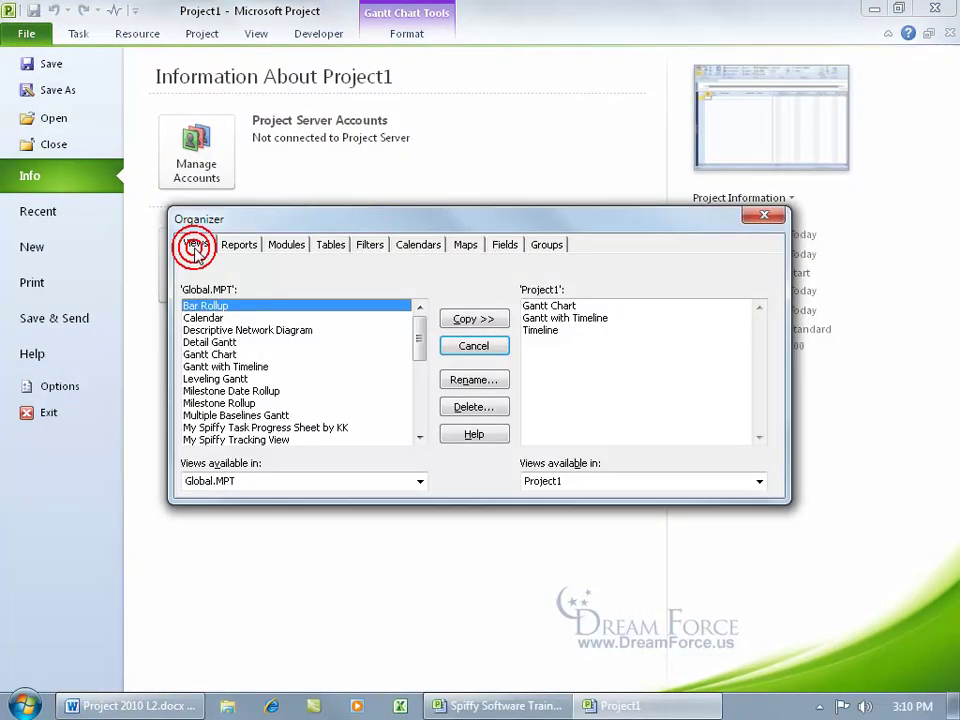
left_click(500, 247)
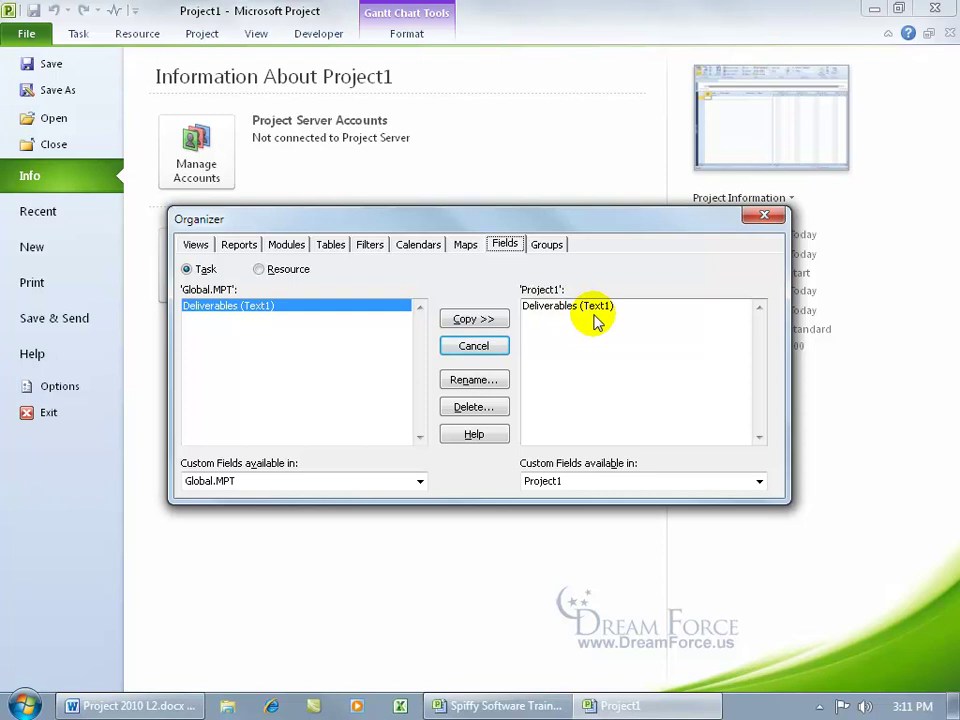
Close the Organizer, back in Project1's Gantt chart begin inserting a Text1 column, then cancel it.
left_click(762, 215)
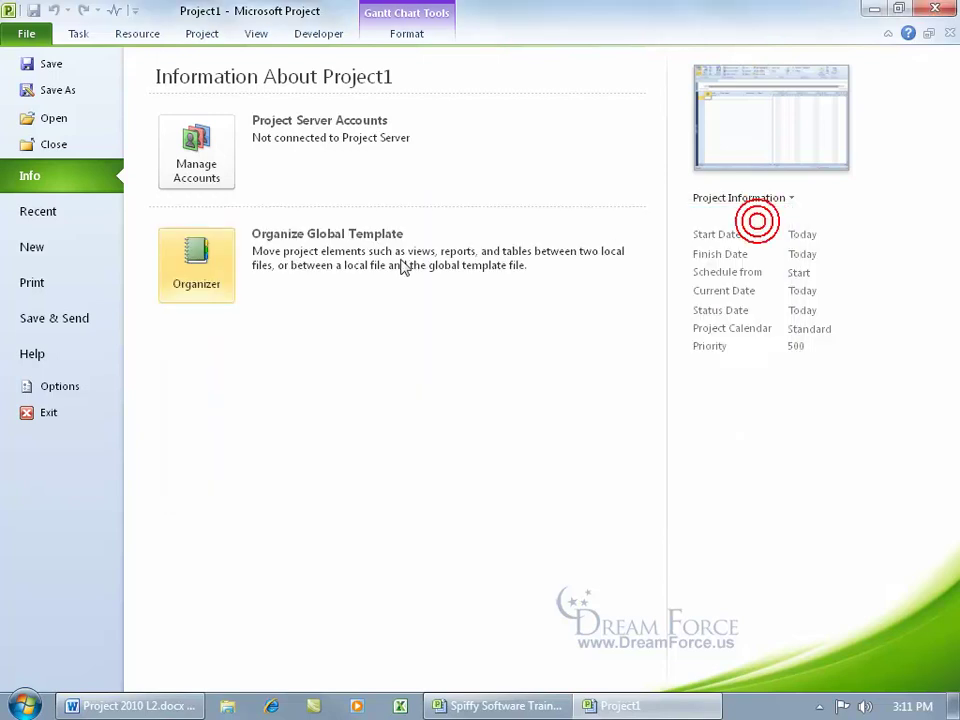
left_click(28, 34)
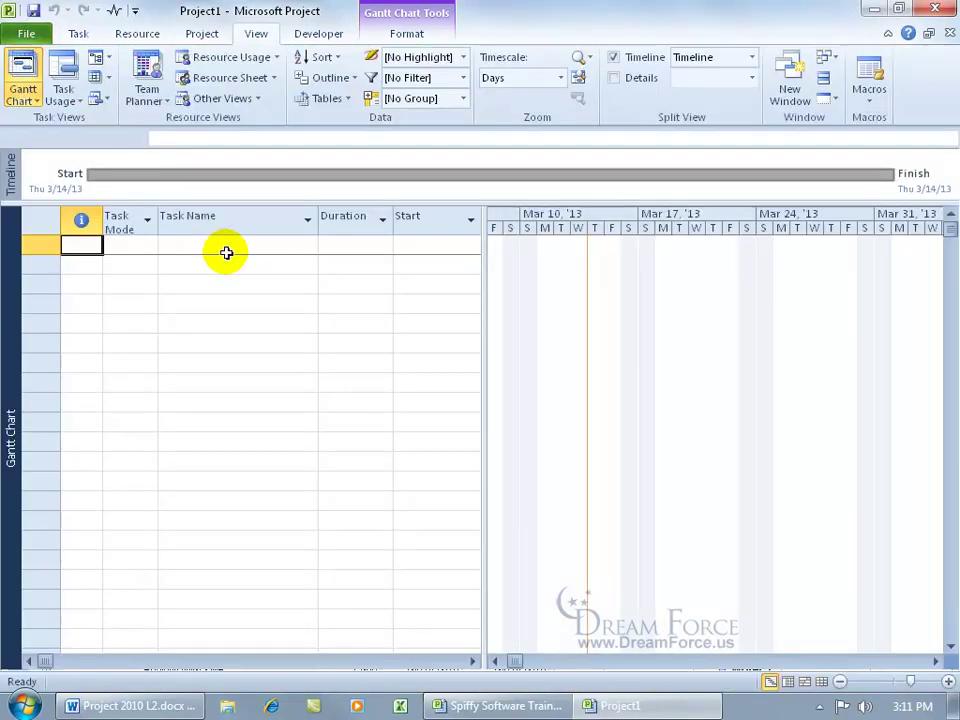
right_click(241, 222)
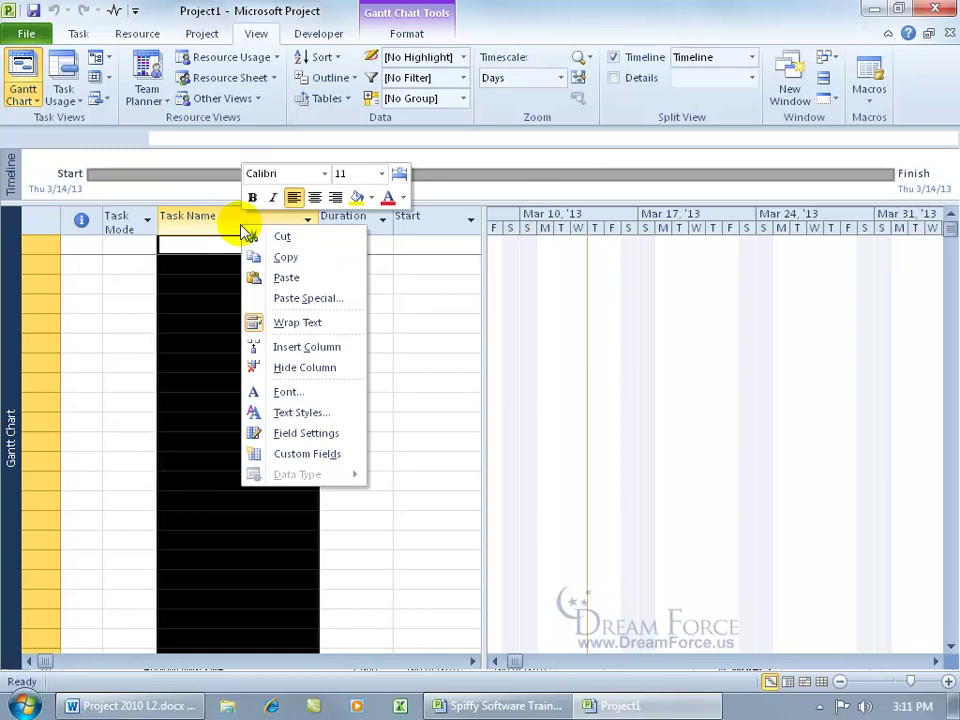
left_click(300, 346)
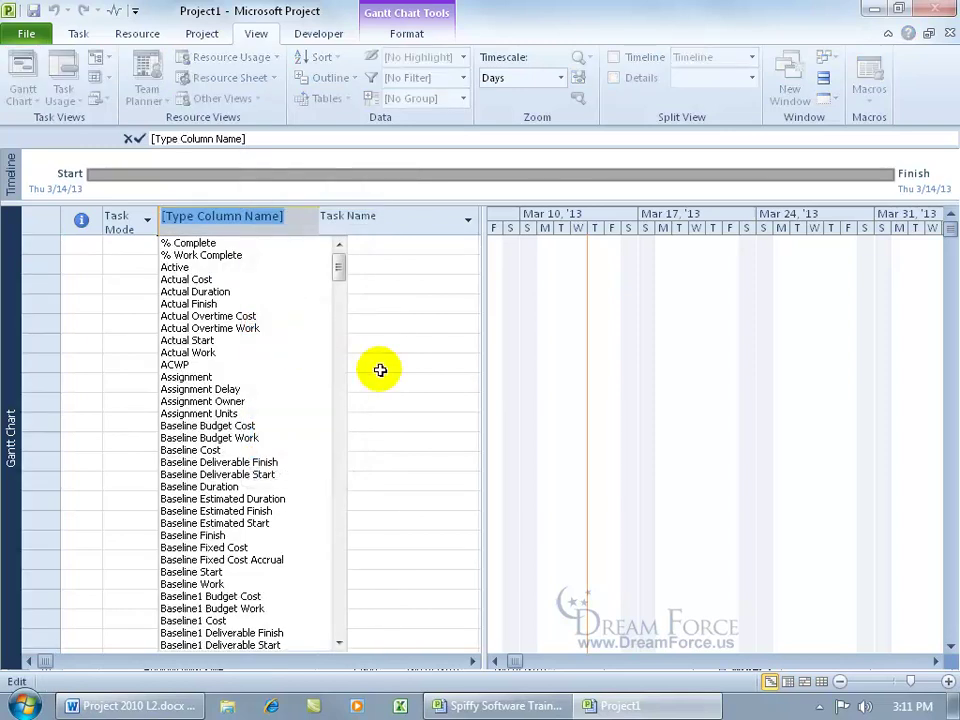
type("tex")
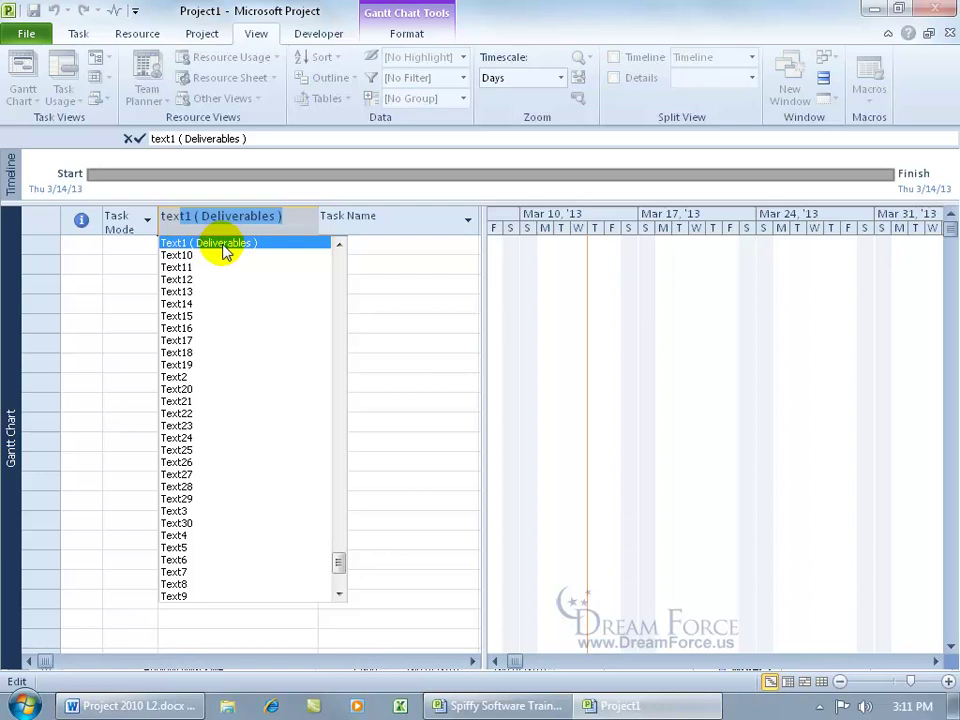
key("Escape")
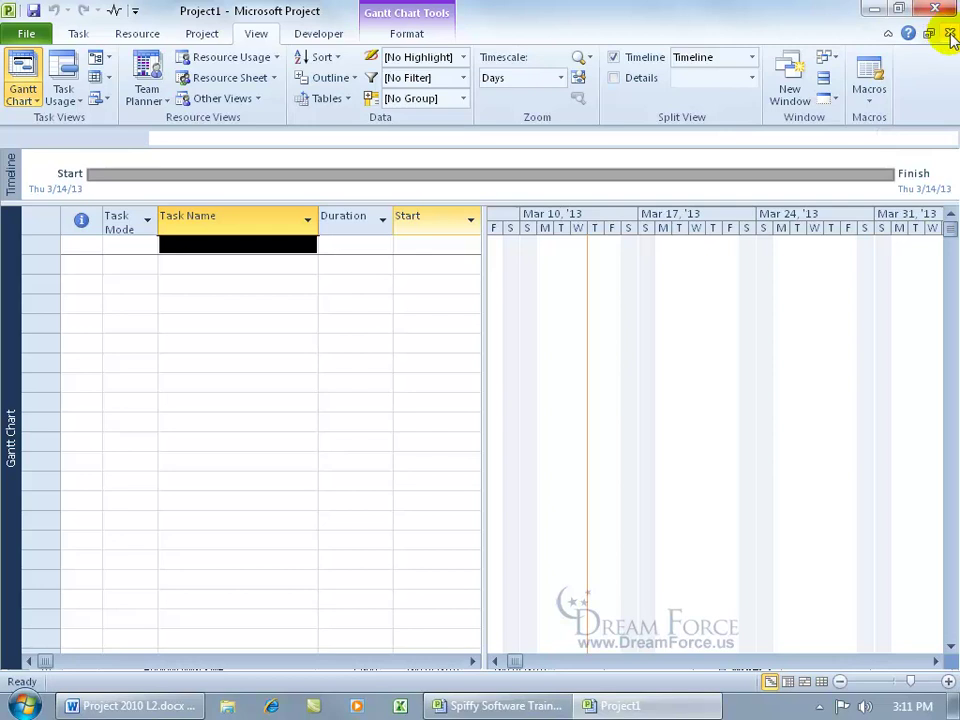
Close Project1 without saving and reopen the Organizer for the training manual file.
left_click(950, 34)
left_click(486, 409)
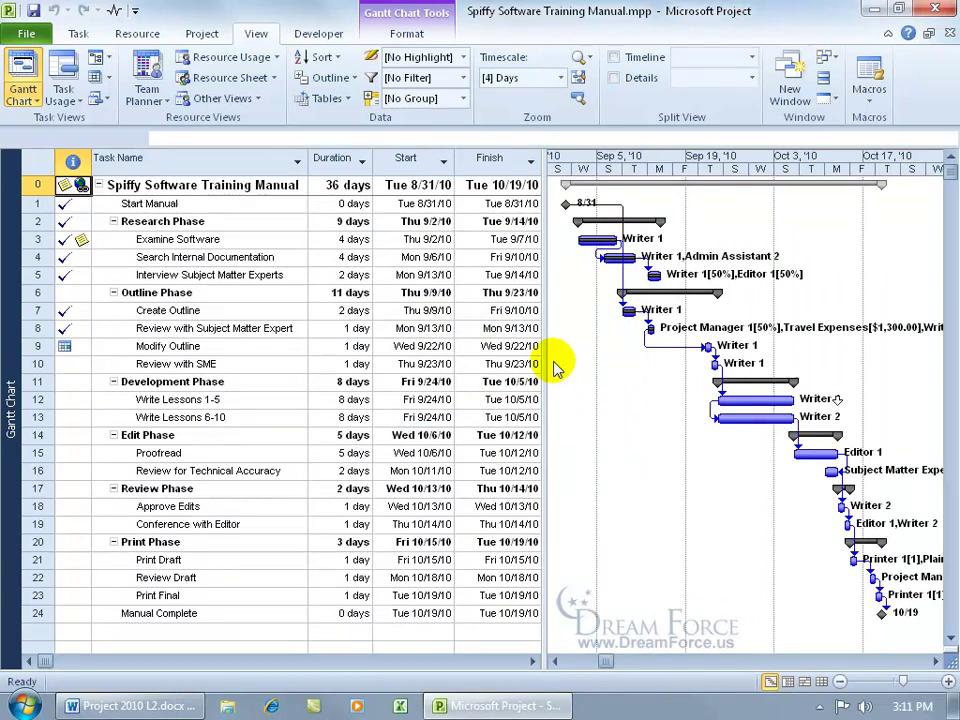
left_click(26, 33)
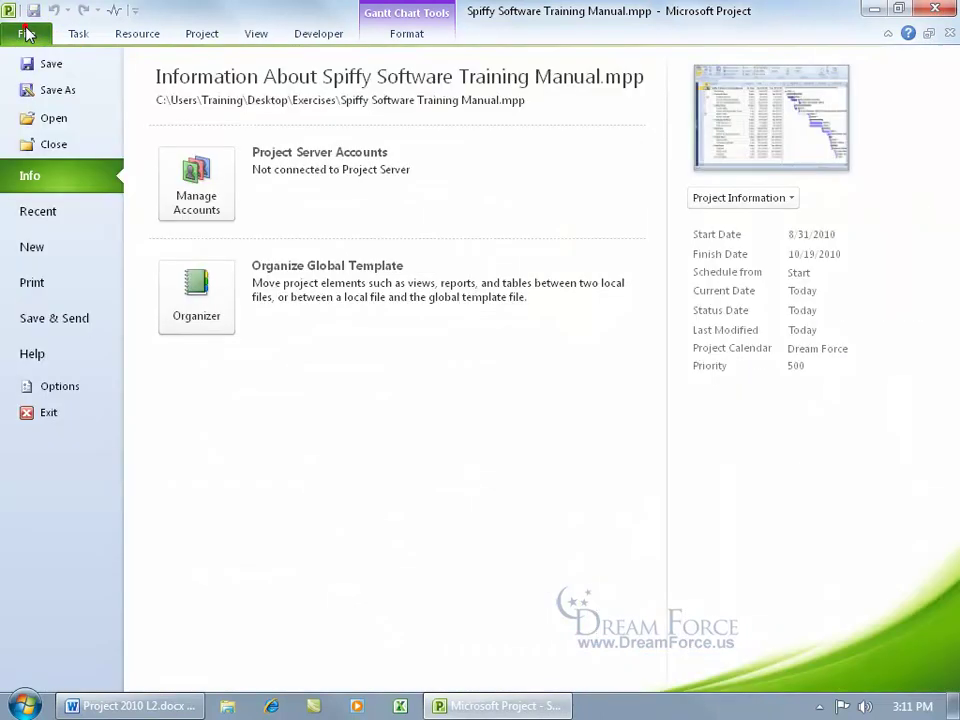
left_click(190, 298)
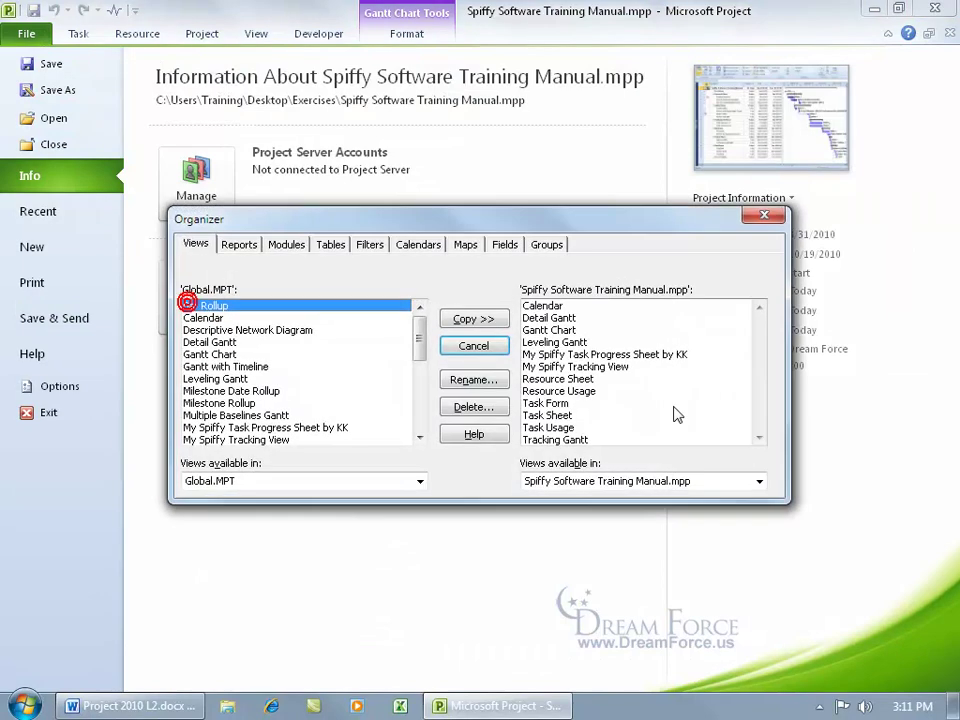
Attempt to rename Deliverables (Text1) on the Fields tab and dismiss the refusal message.
left_click(505, 244)
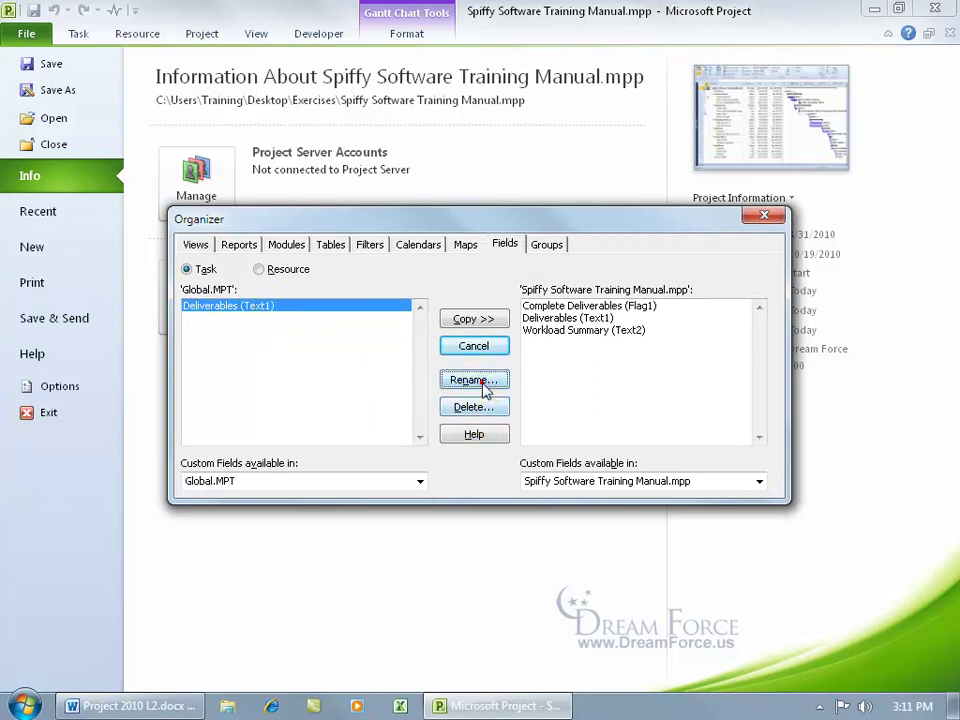
left_click(482, 381)
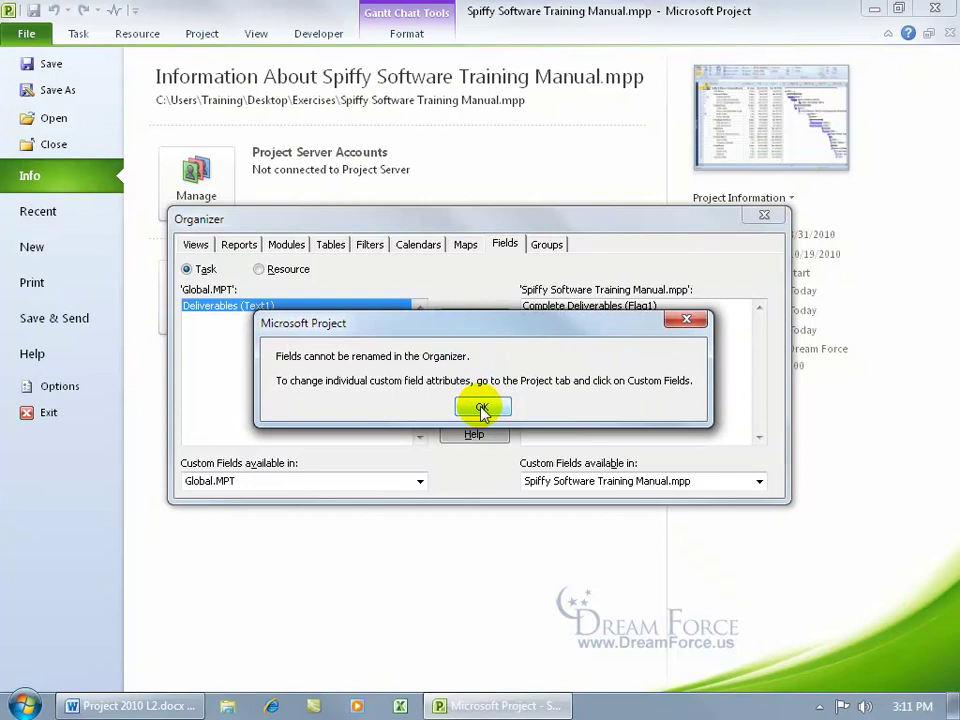
left_click(482, 408)
On the Views tab, rename Global.MPT's My Spiffy Tracking View to 'My Spiffy Tracking View # 2'.
left_click(199, 246)
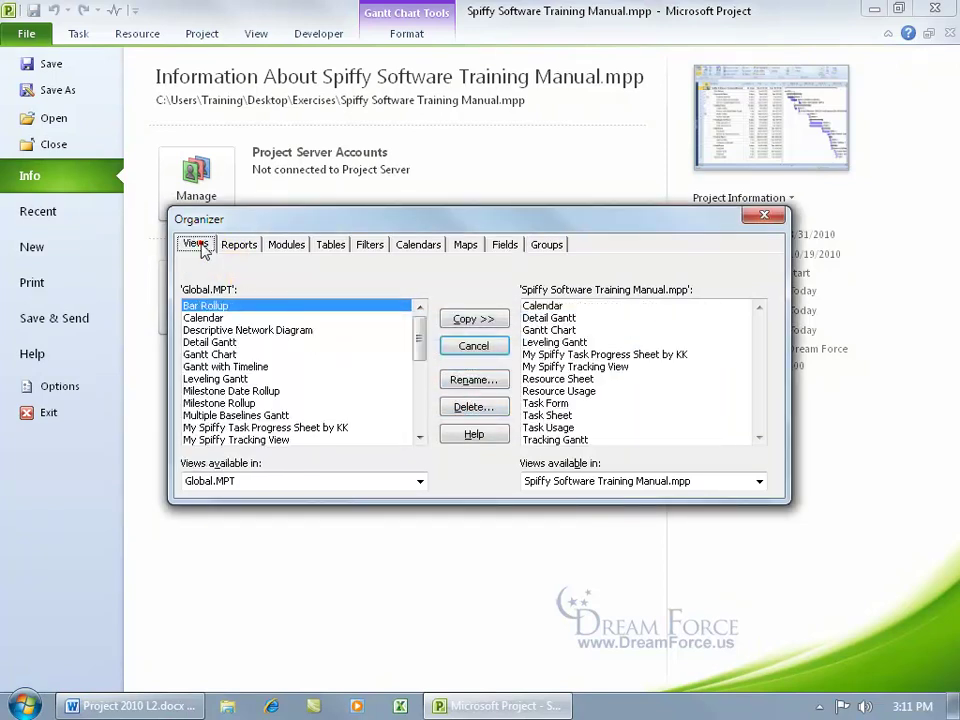
left_click(276, 440)
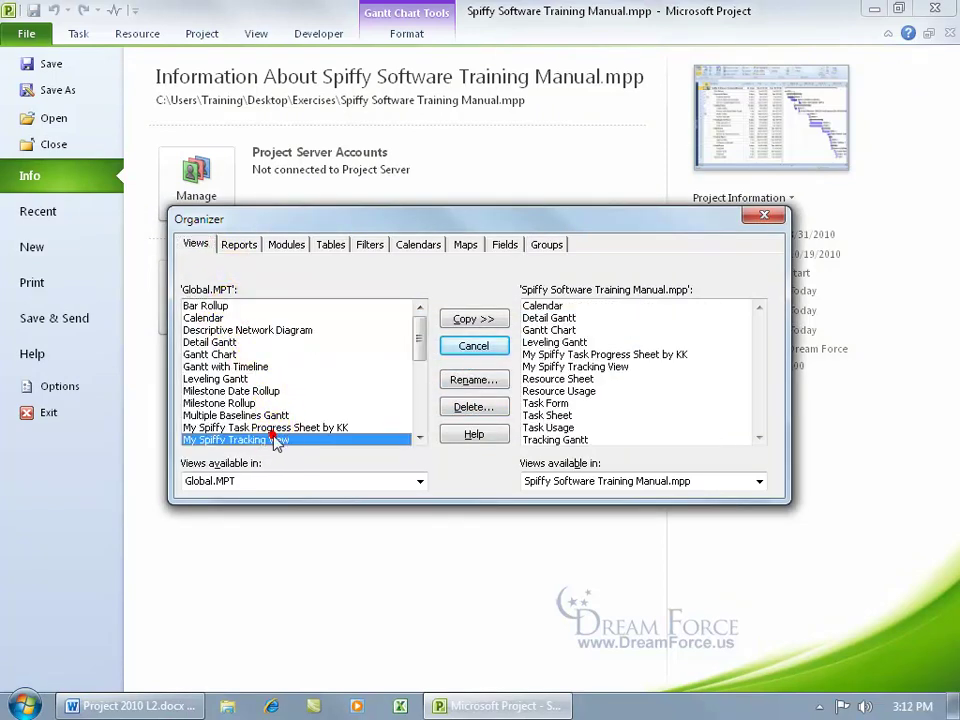
left_click(472, 380)
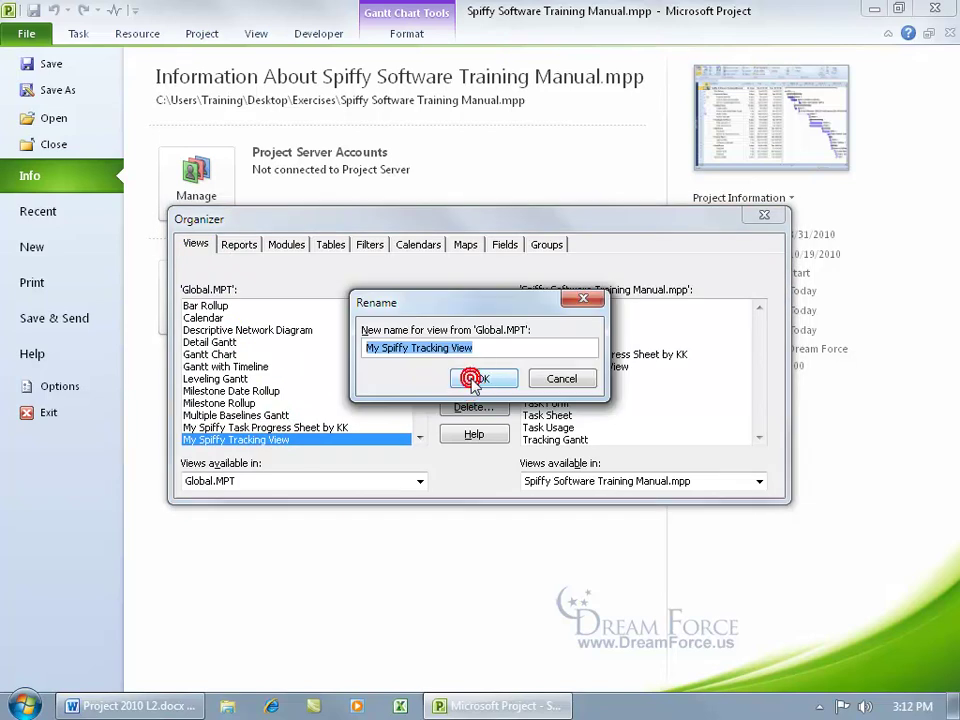
left_click(476, 347)
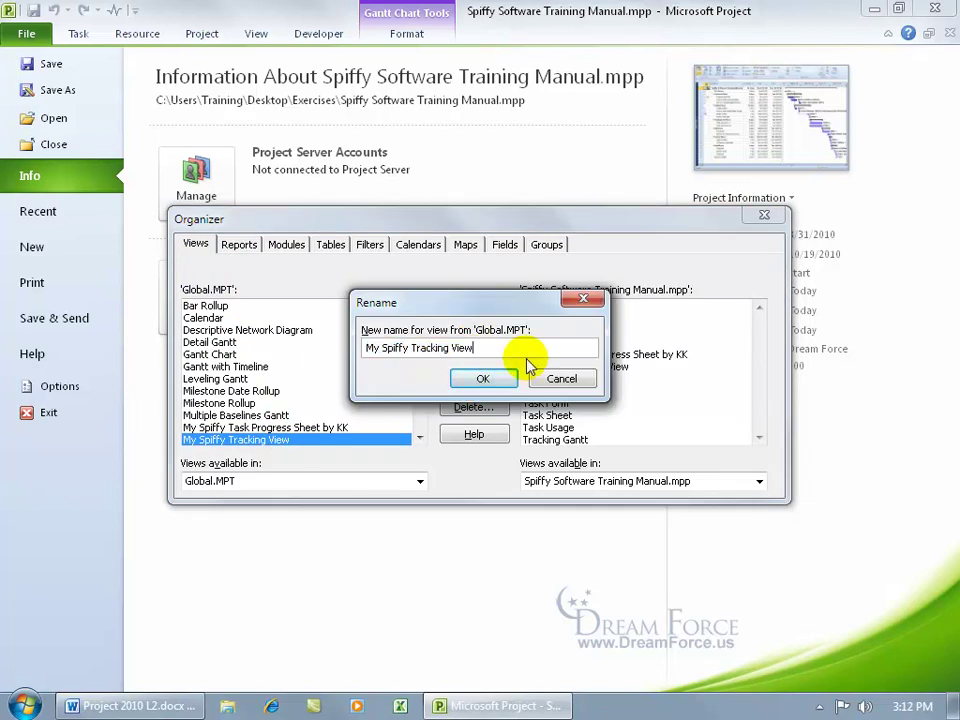
type("# 2")
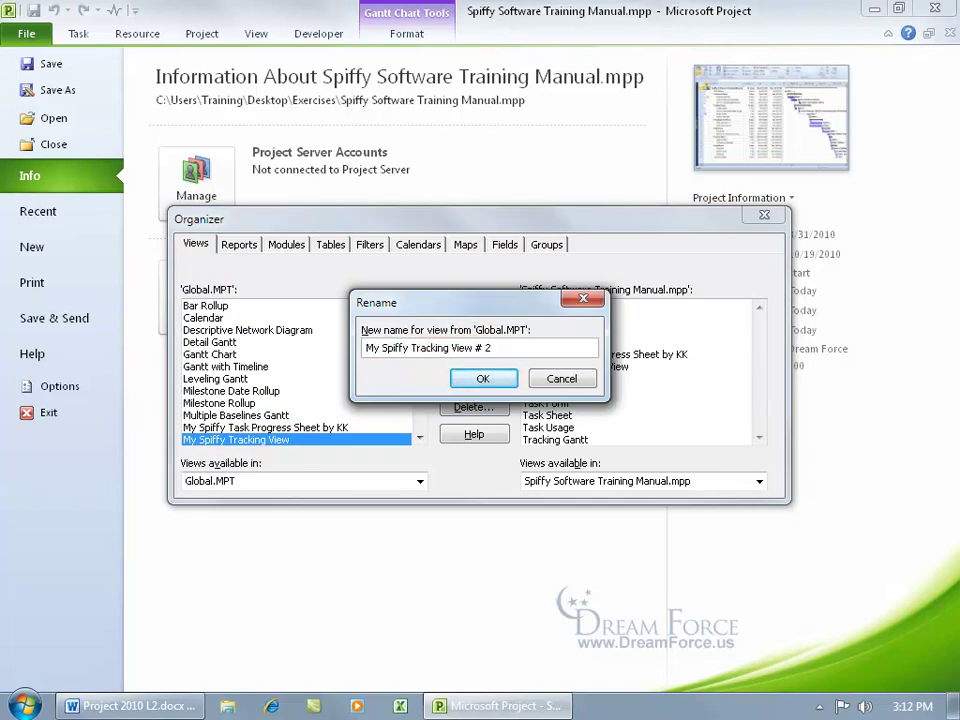
left_click(490, 379)
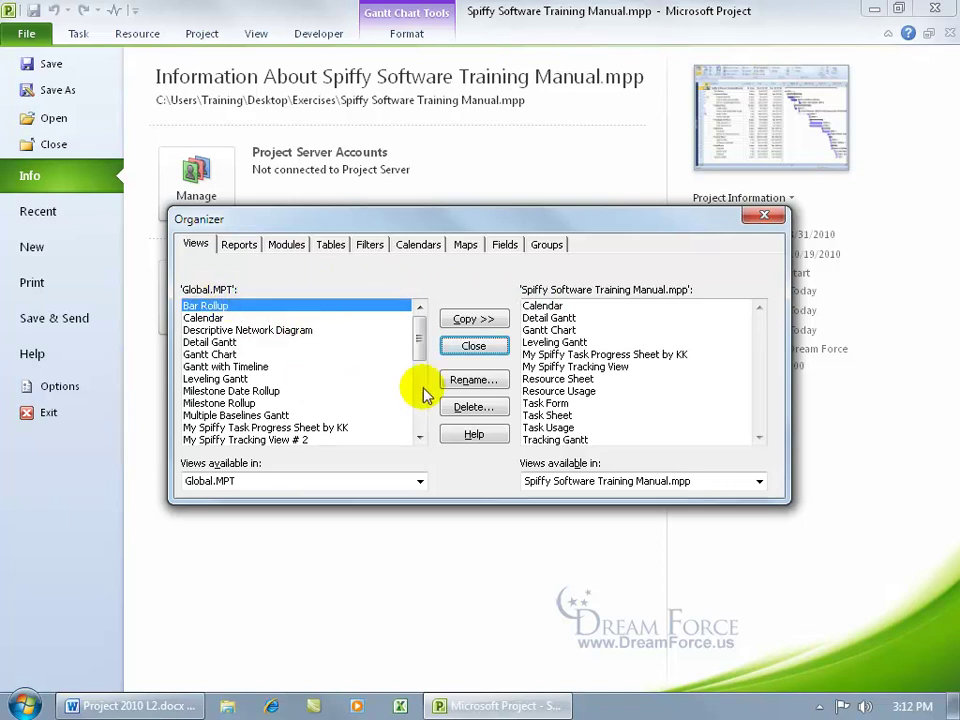
Close the Organizer and open Another Project - Whoa!.mpp from the Desktop's Exercises folder.
left_click(762, 216)
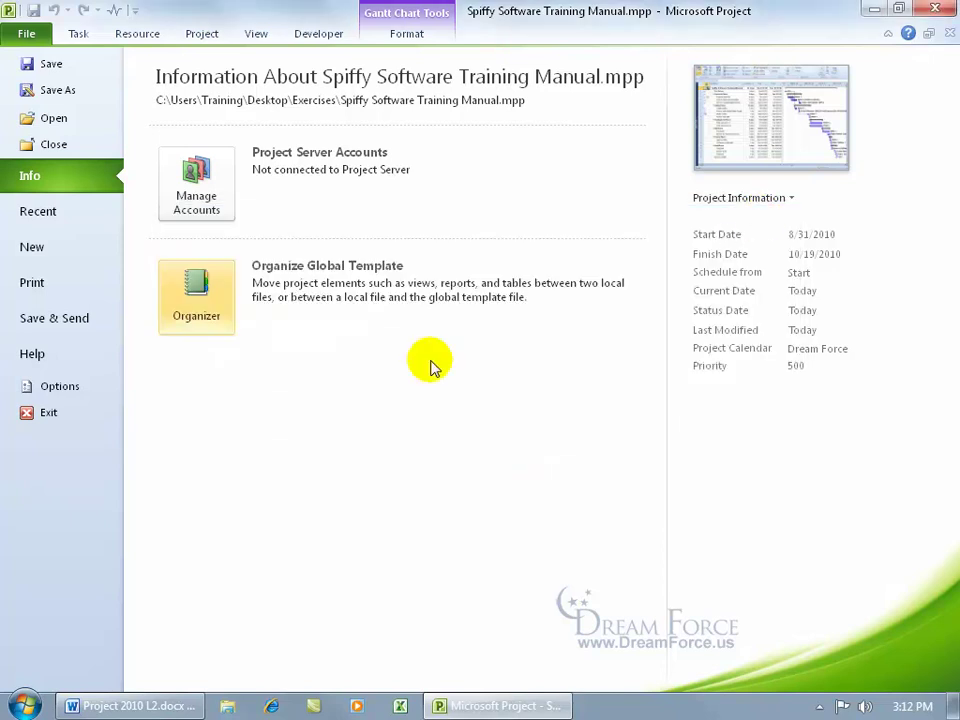
left_click(24, 30)
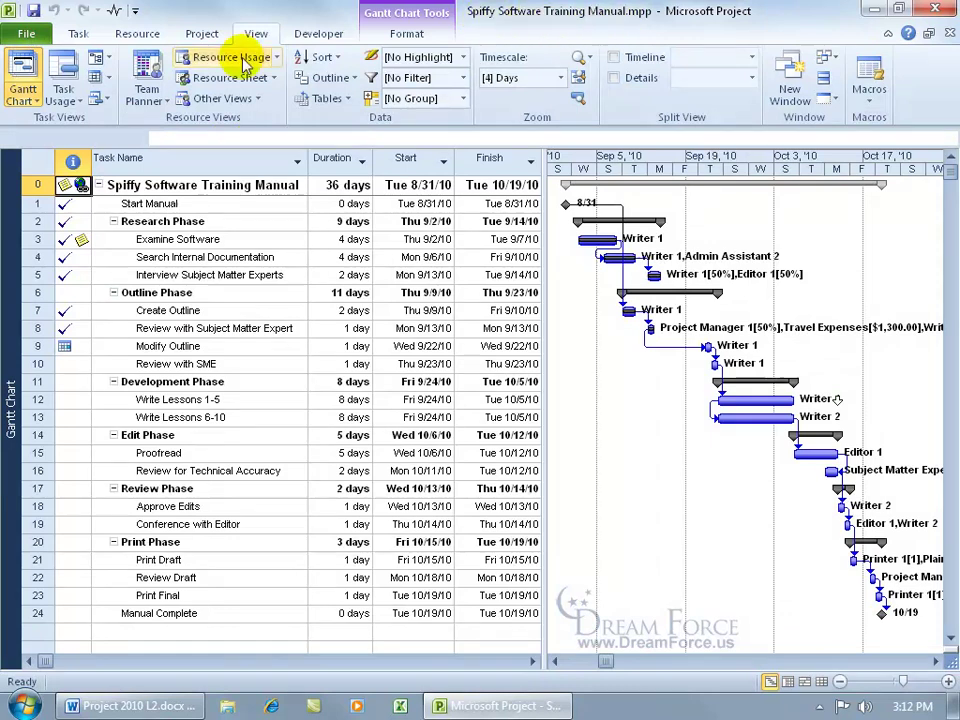
left_click(26, 34)
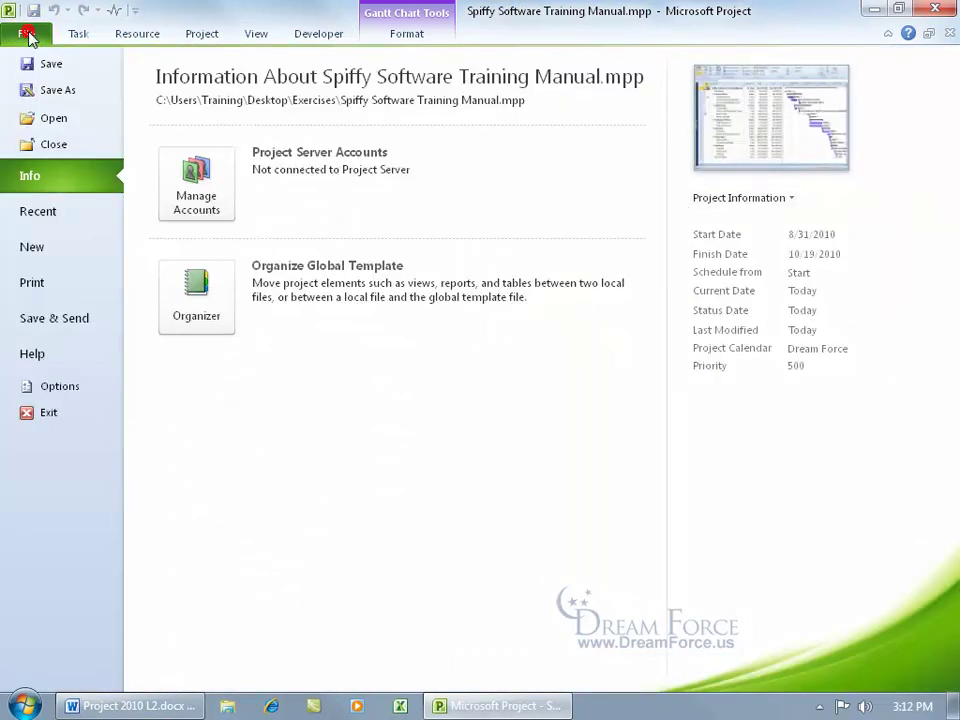
left_click(52, 118)
left_click(74, 168)
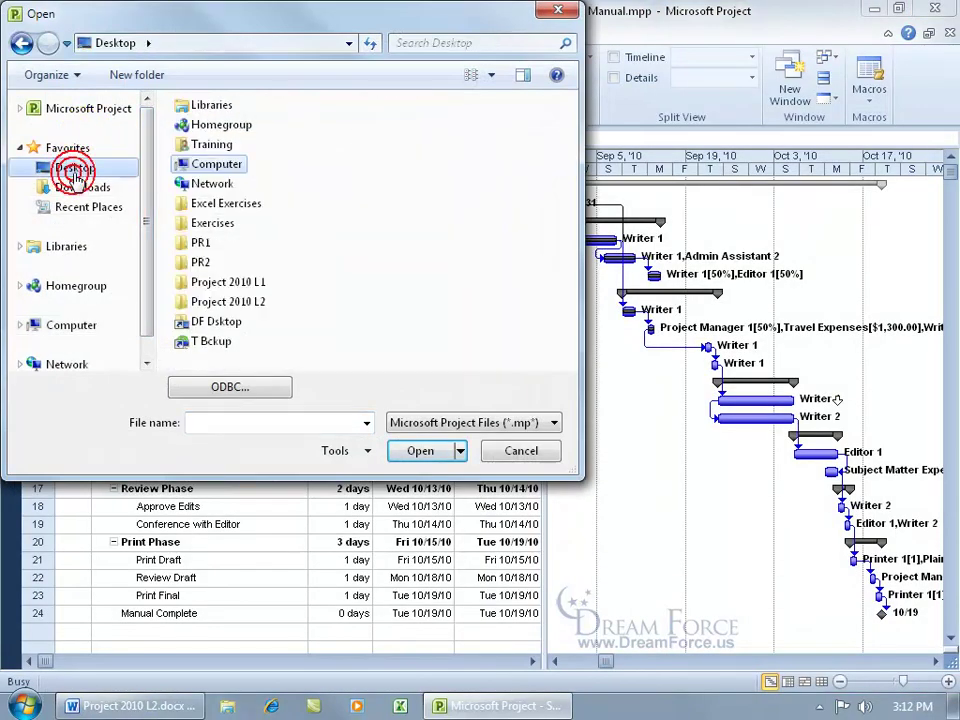
double_click(227, 223)
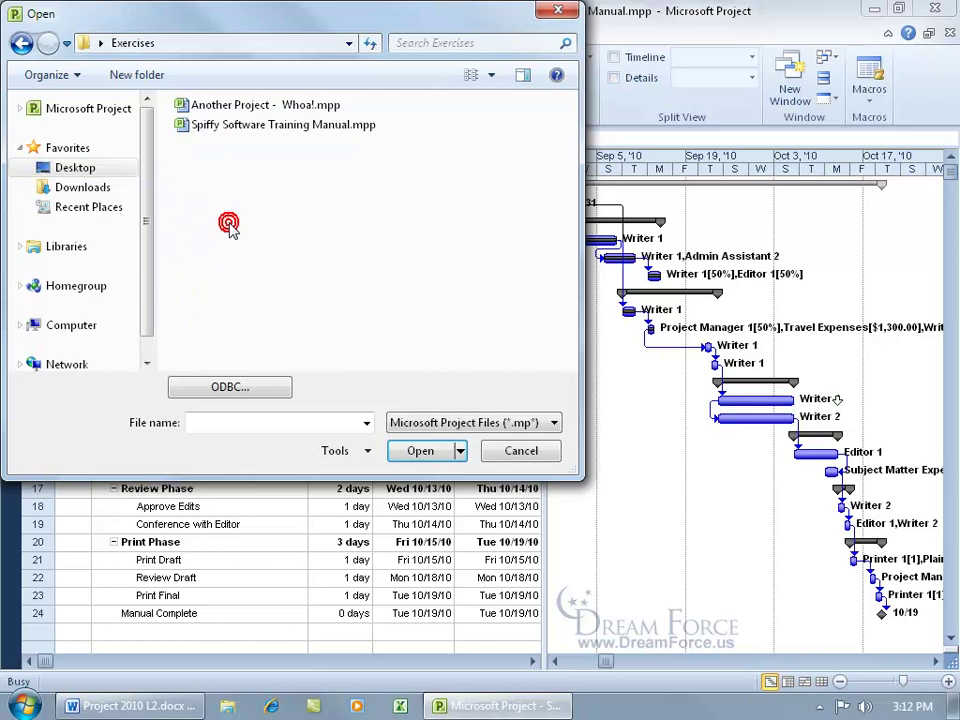
double_click(307, 109)
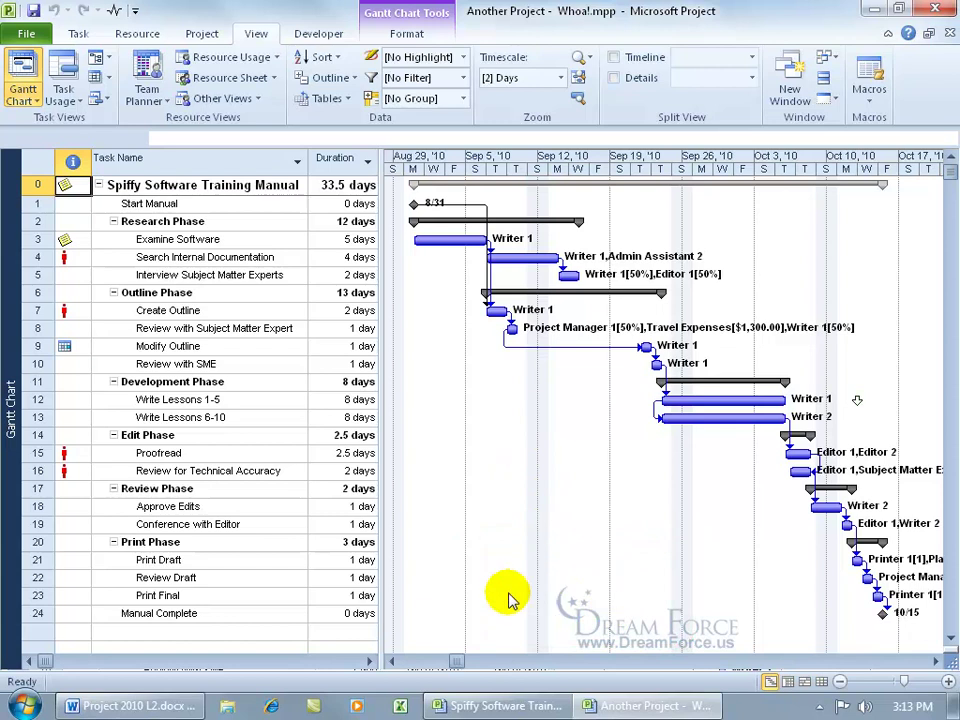
Open the Organizer and set the right Views list to Spiffy Software Training Manual.mpp.
left_click(26, 31)
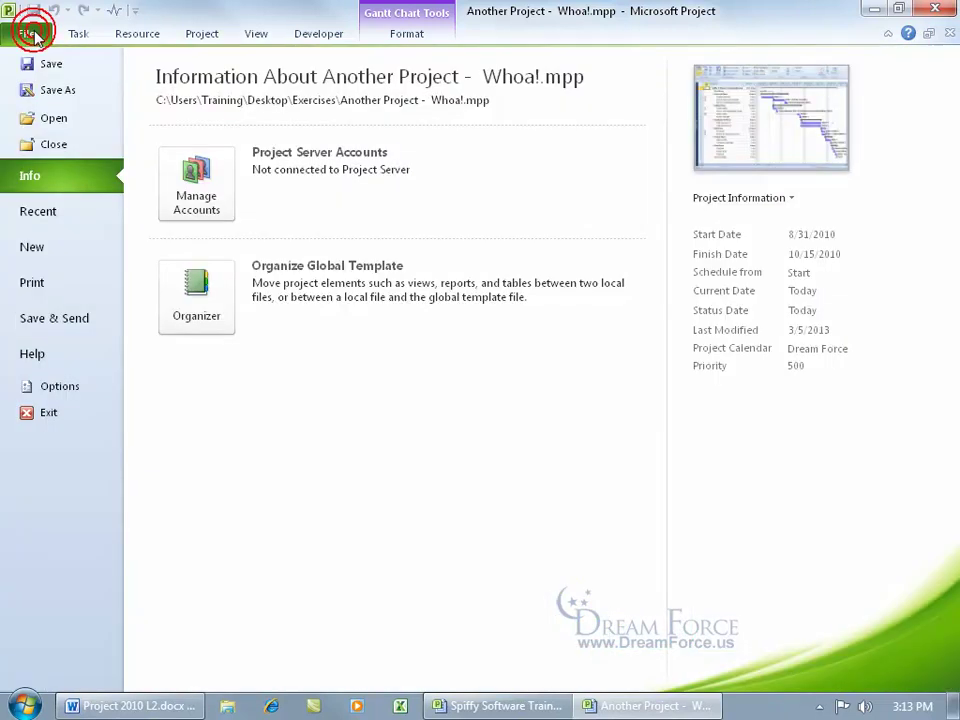
left_click(196, 292)
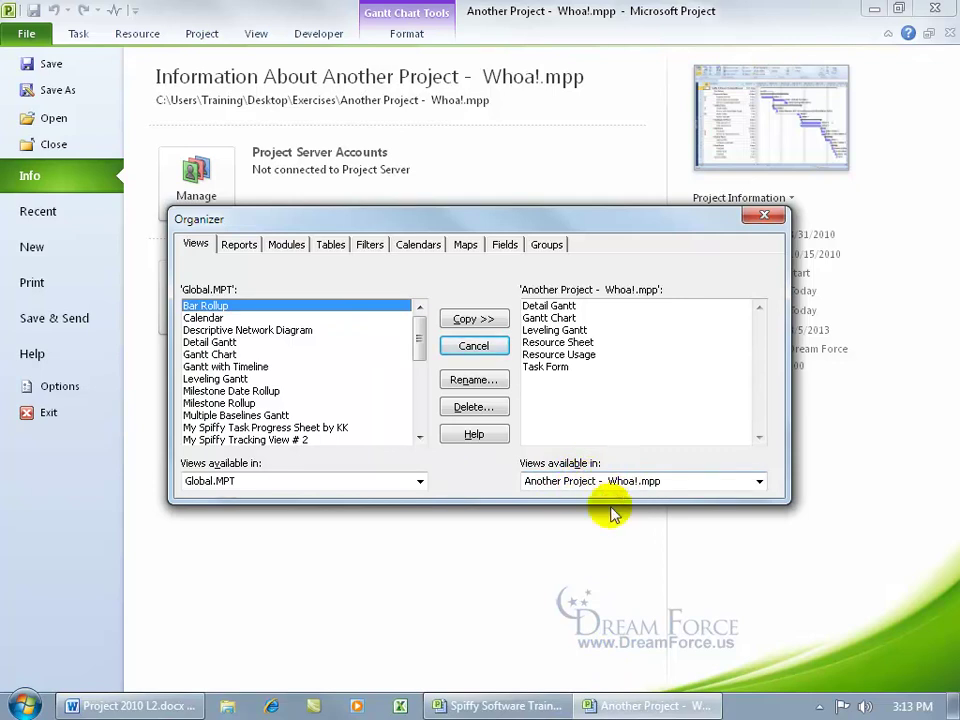
mouse_move(508, 712)
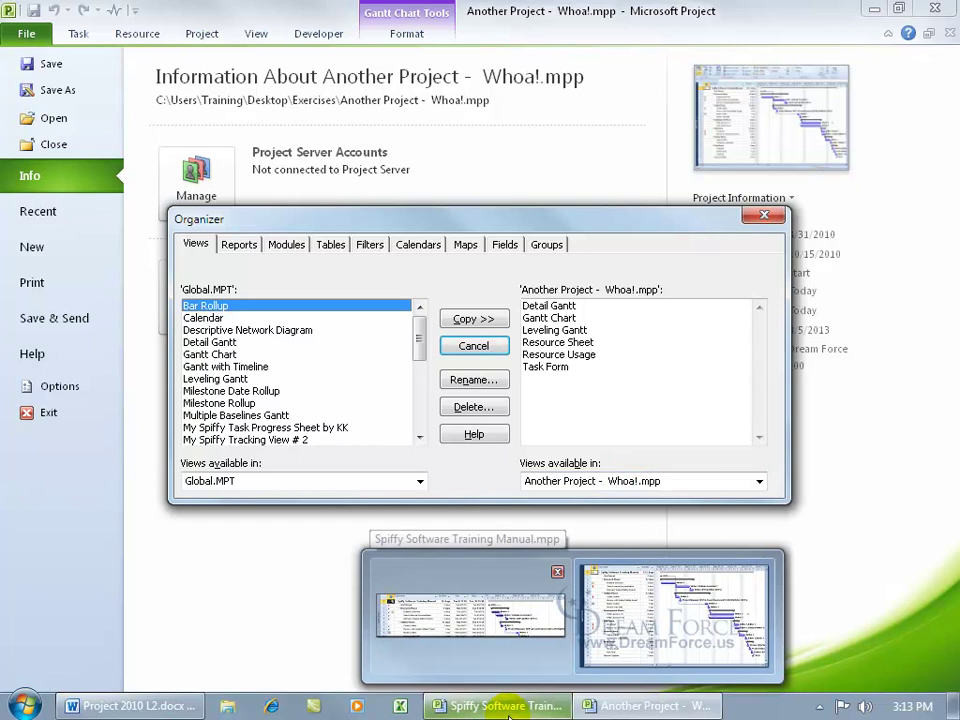
left_click(759, 482)
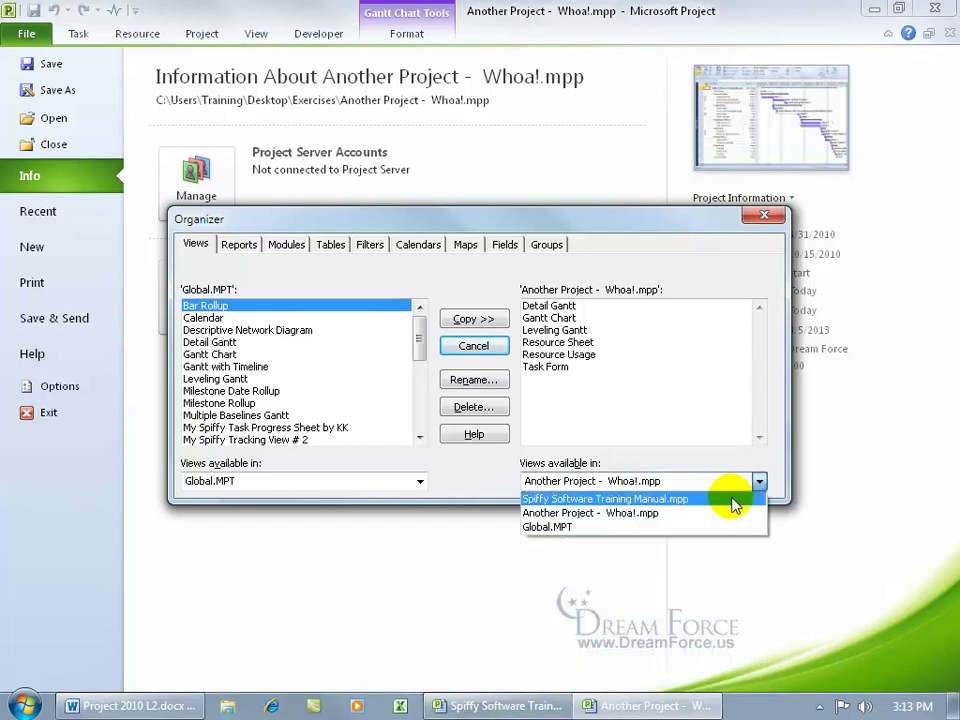
left_click(729, 499)
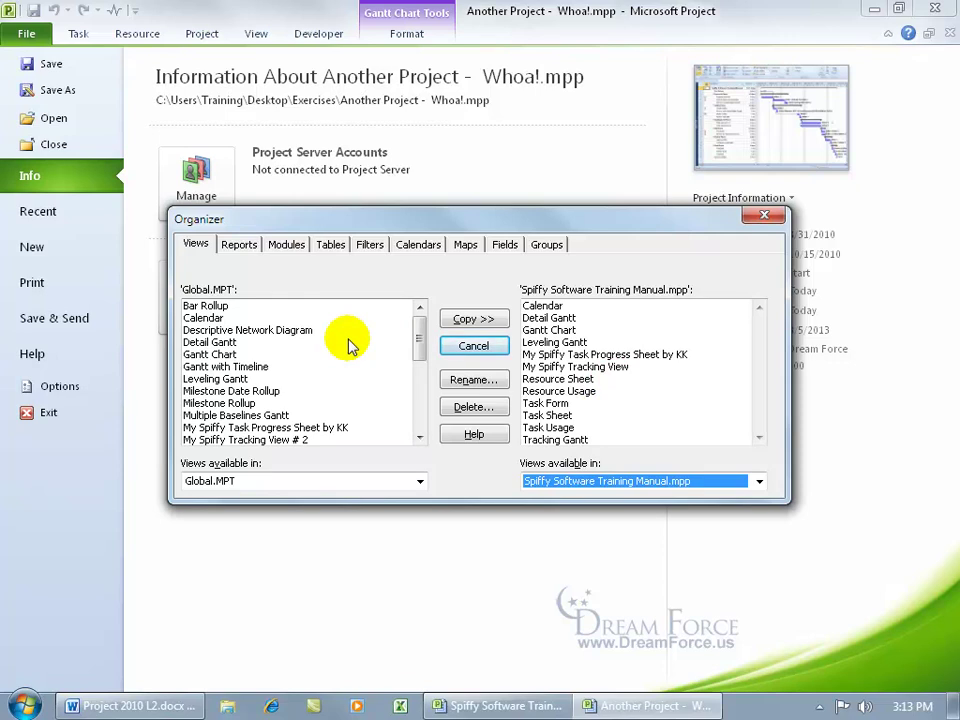
Switch the left 'Views available in' list from Global.MPT to Another Project - Whoa!.mpp.
left_click(420, 482)
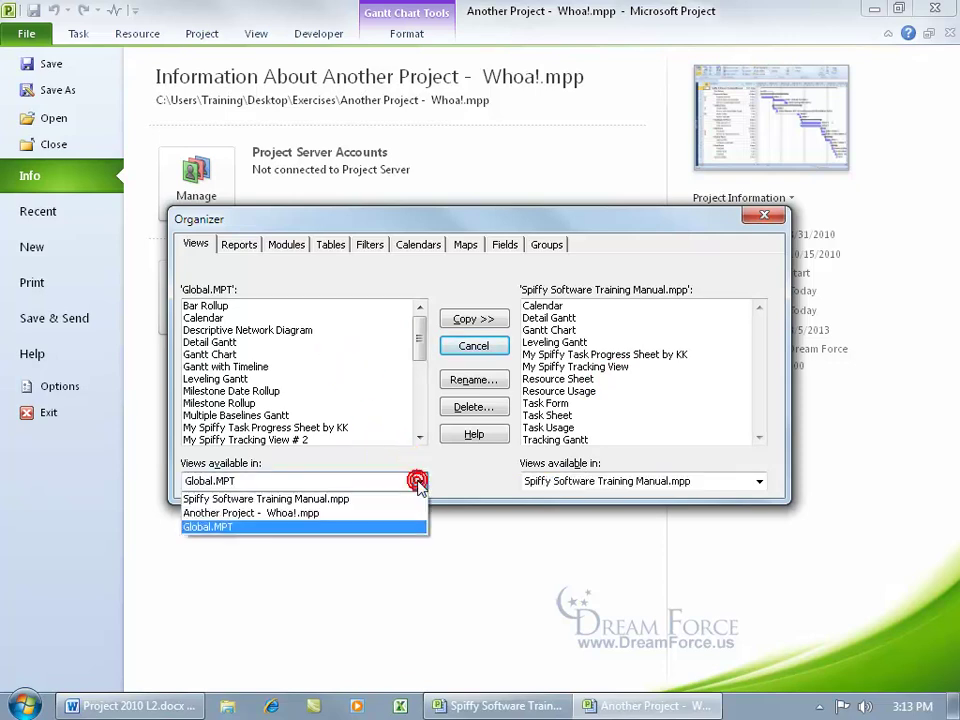
left_click(352, 513)
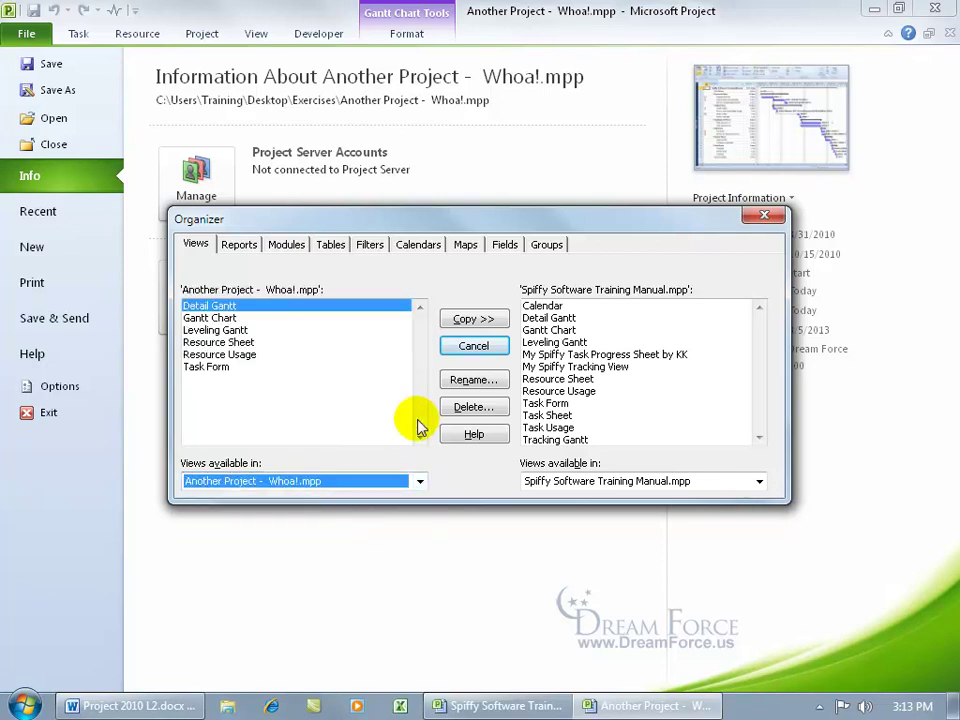
left_click(420, 481)
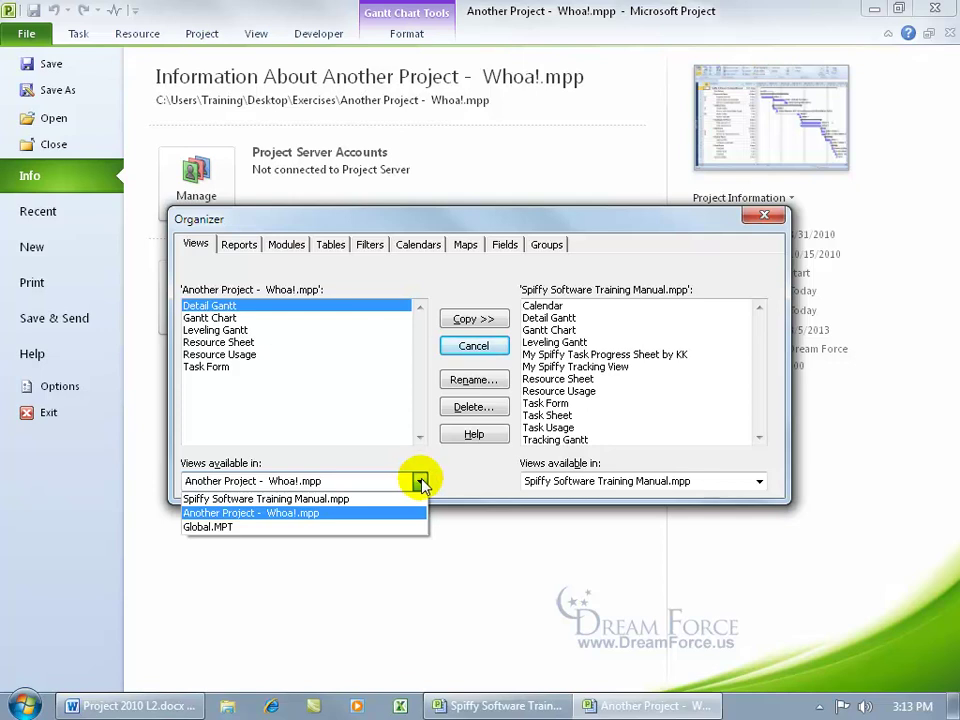
left_click(375, 514)
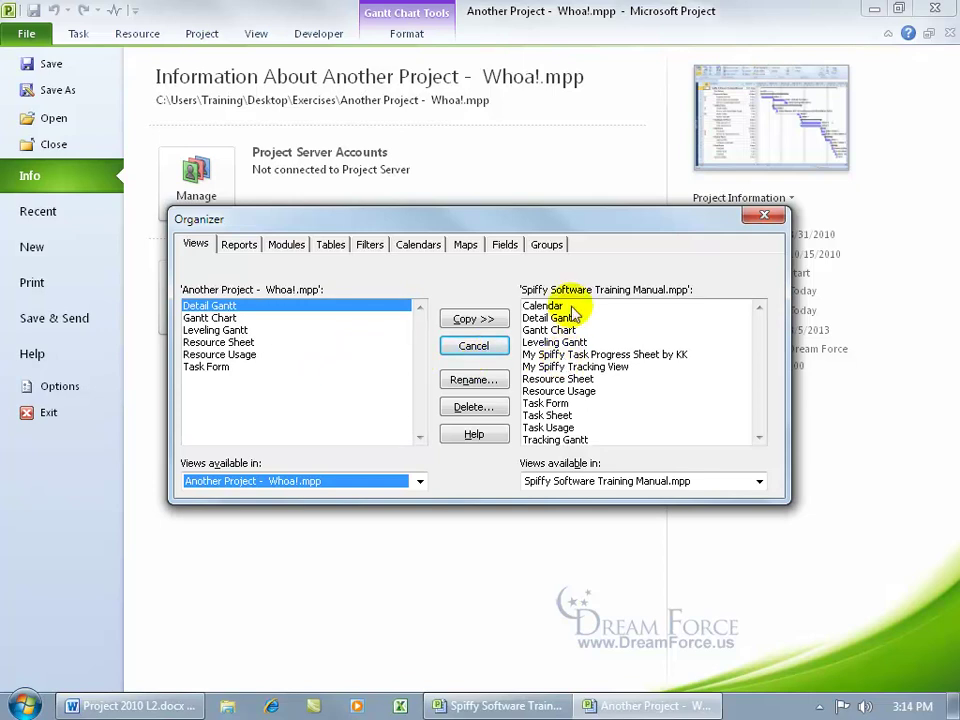
Select My Spiffy Tracking View in the training manual's list and copy it leftward into Another Project - Whoa!.mpp.
left_click(600, 355)
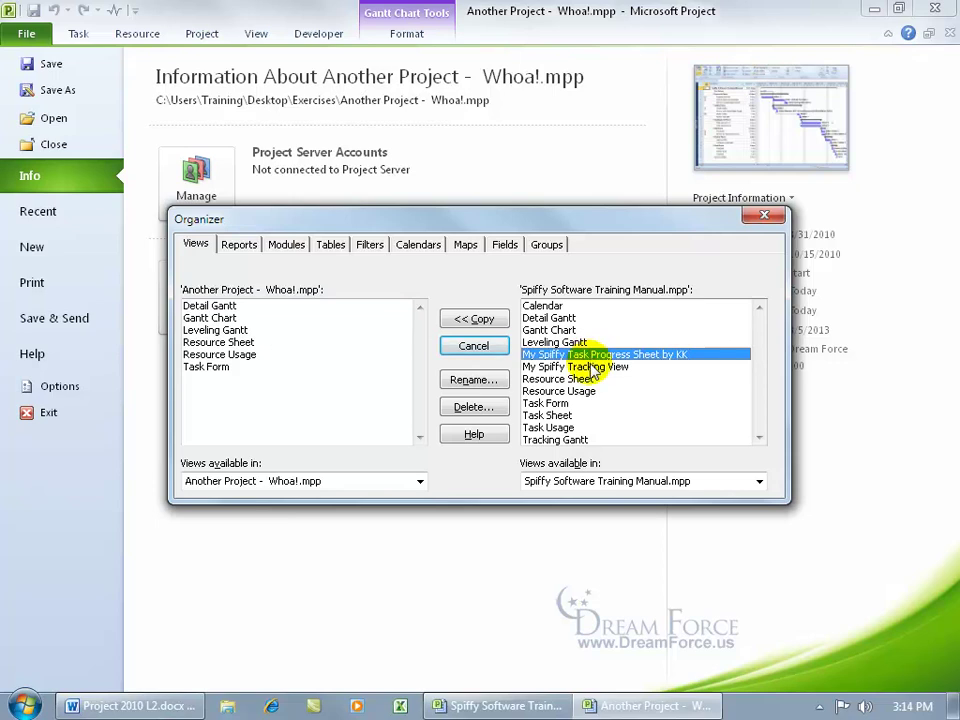
left_click(585, 367)
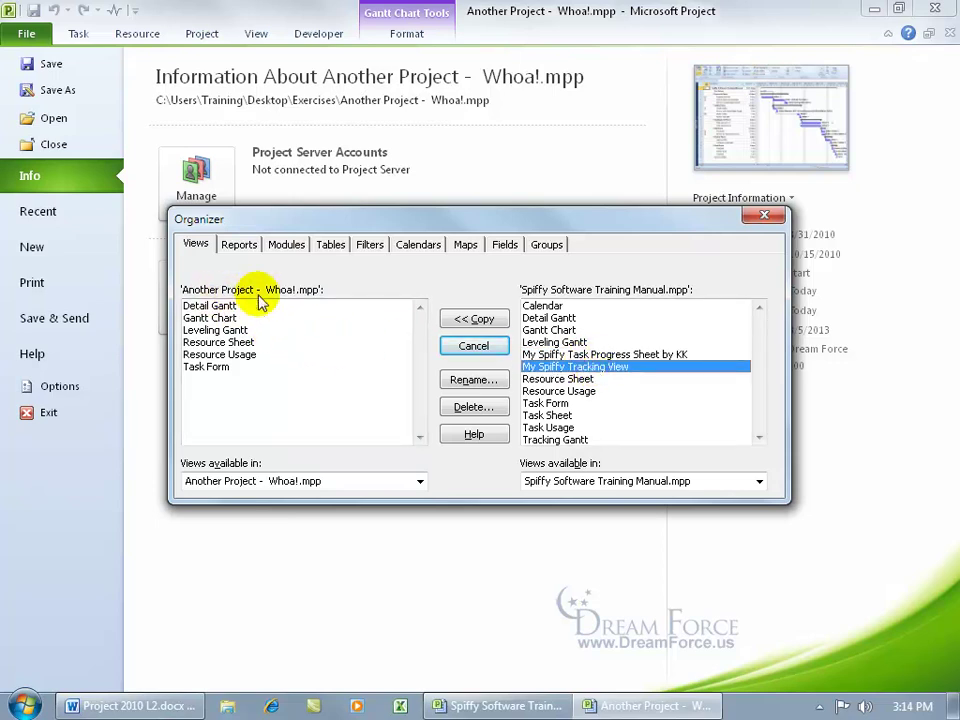
left_click(474, 318)
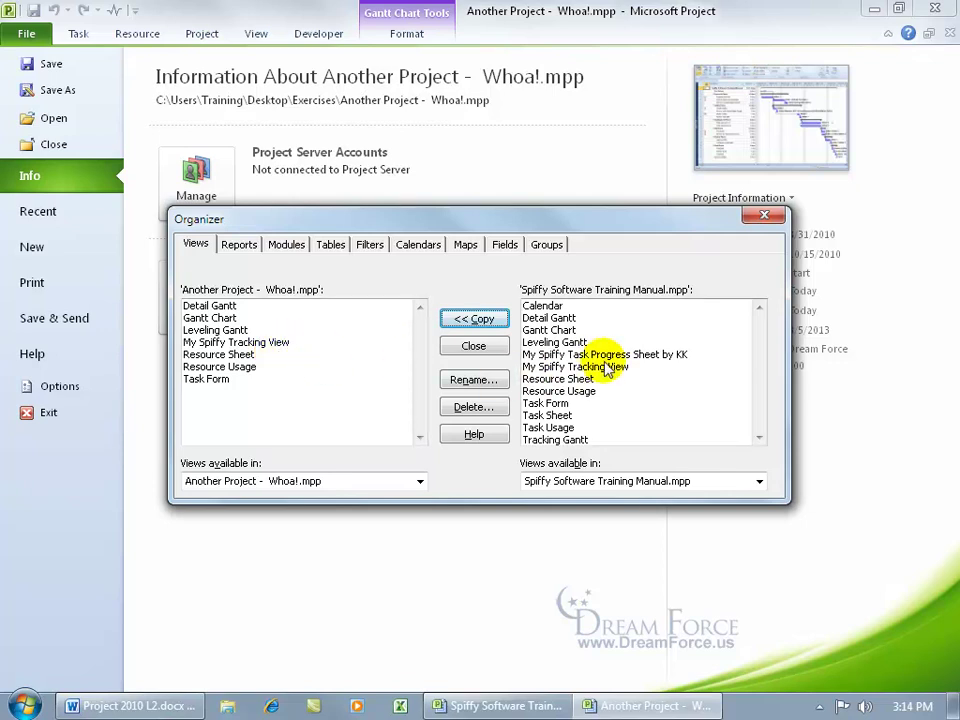
left_click(420, 481)
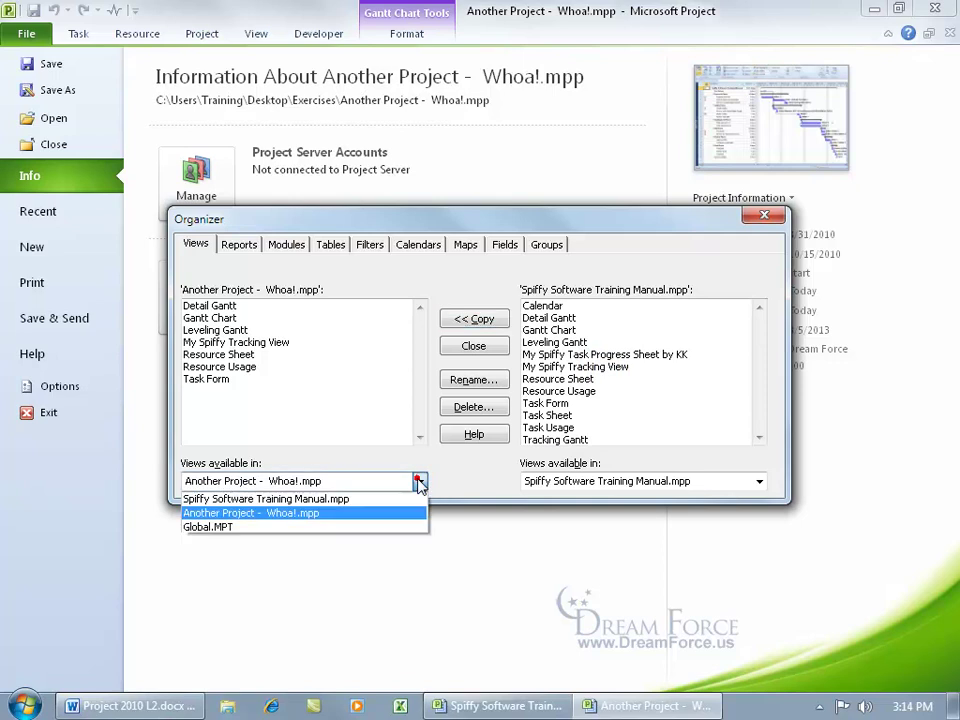
left_click(403, 527)
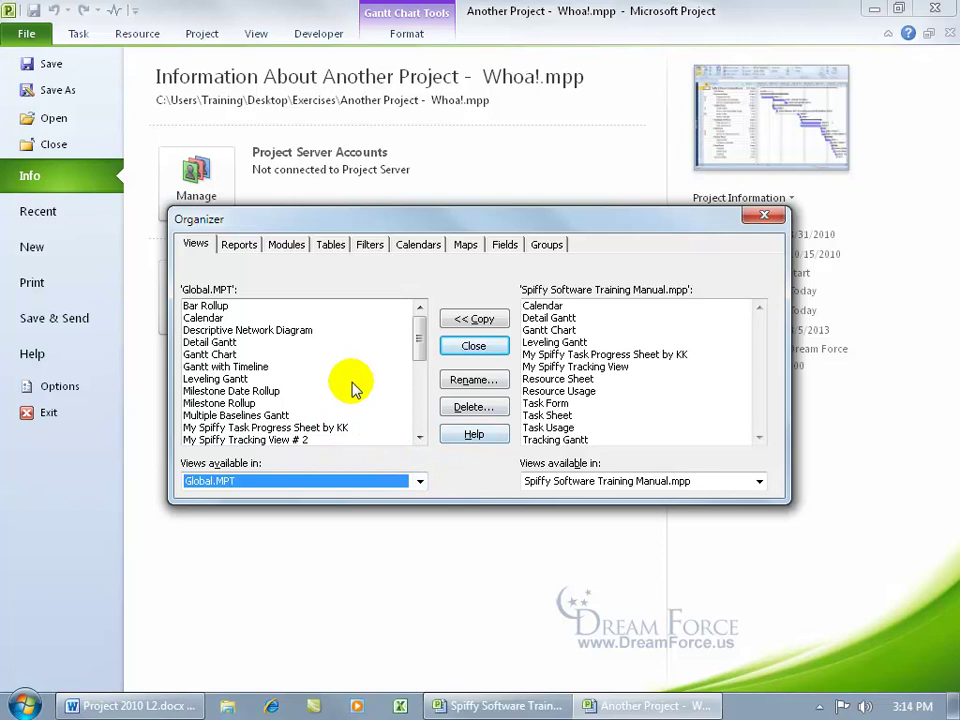
left_click(419, 481)
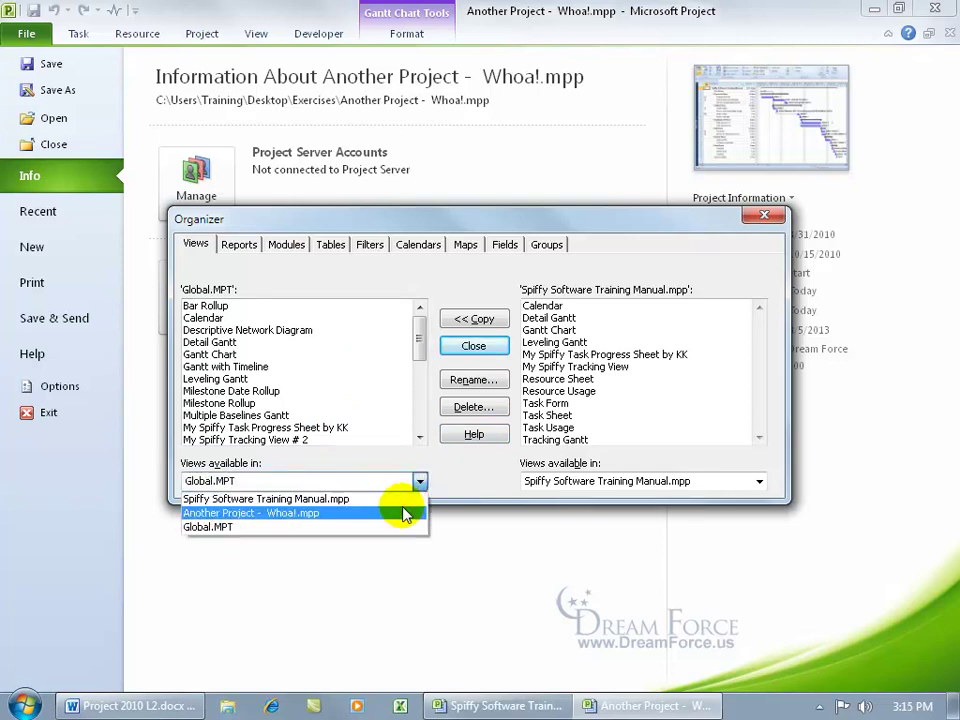
left_click(404, 512)
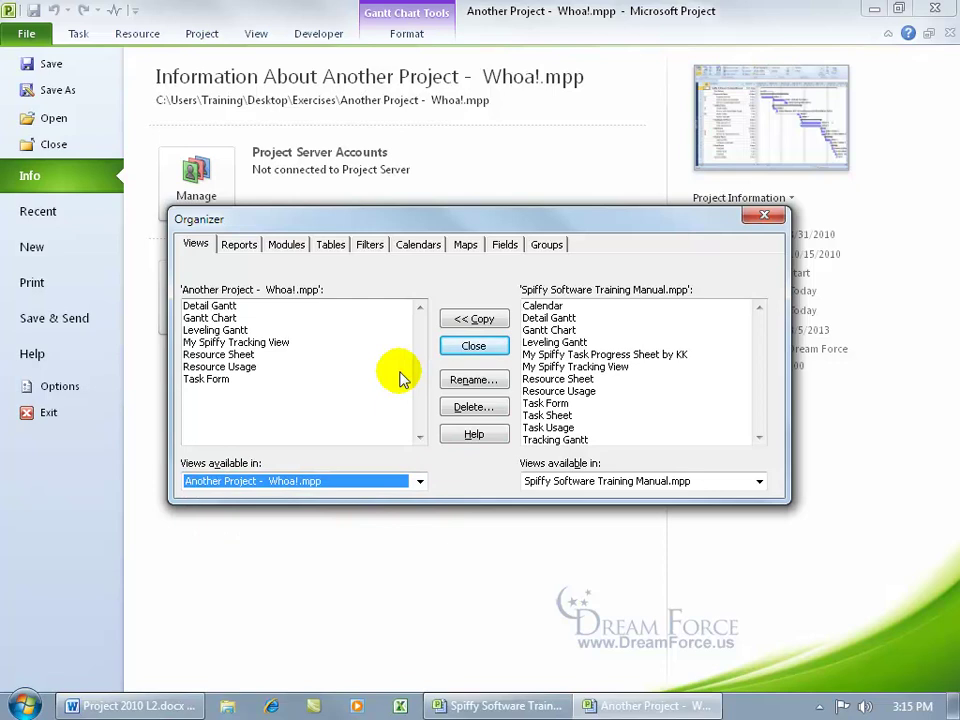